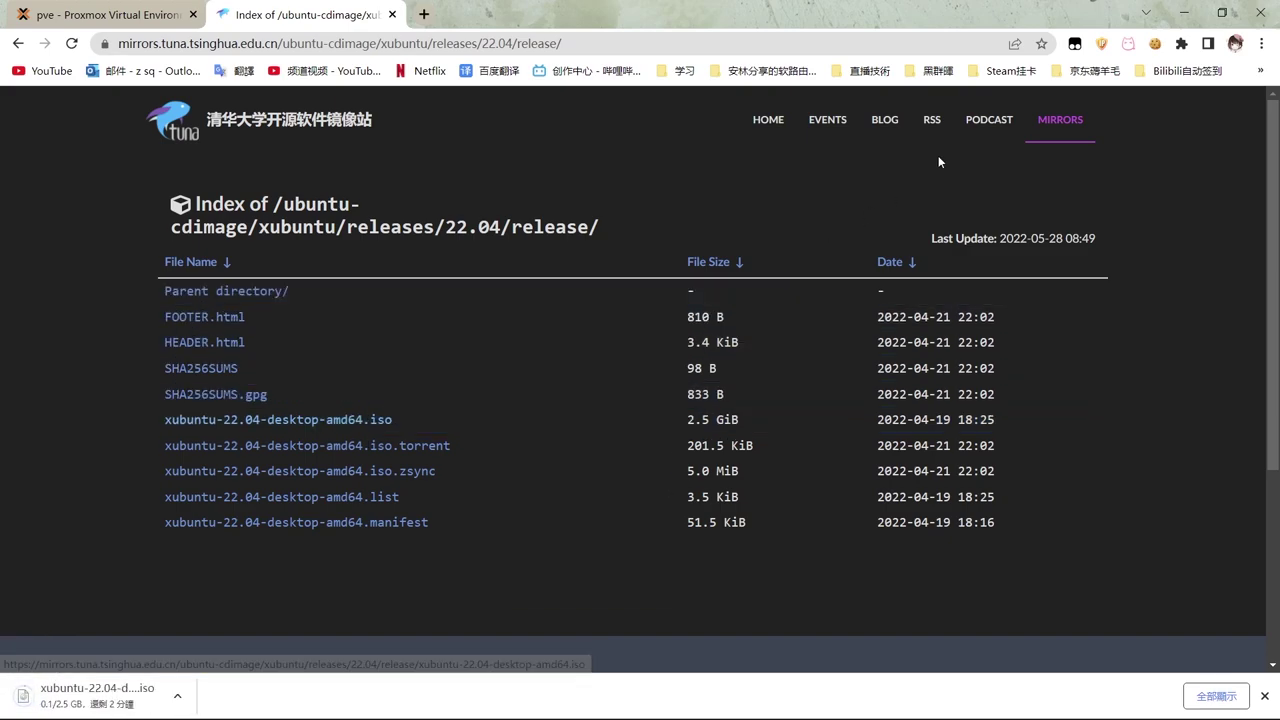
- Open the browser's download list to check the Xubuntu ISO download
click(1262, 43)
click(1158, 157)
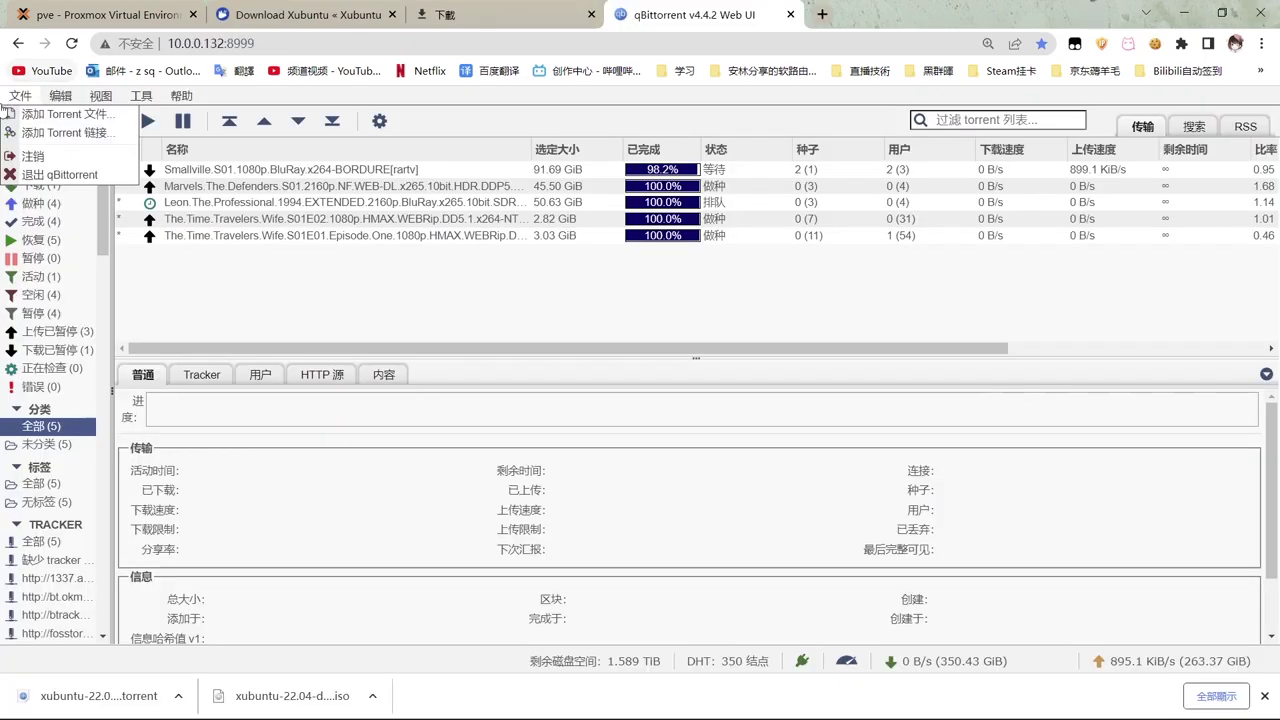
- Add the local torrent file xubuntu-22.04-desktop-amd64.iso.torrent to qBittorrent, saving to /downloads/
click(20, 95)
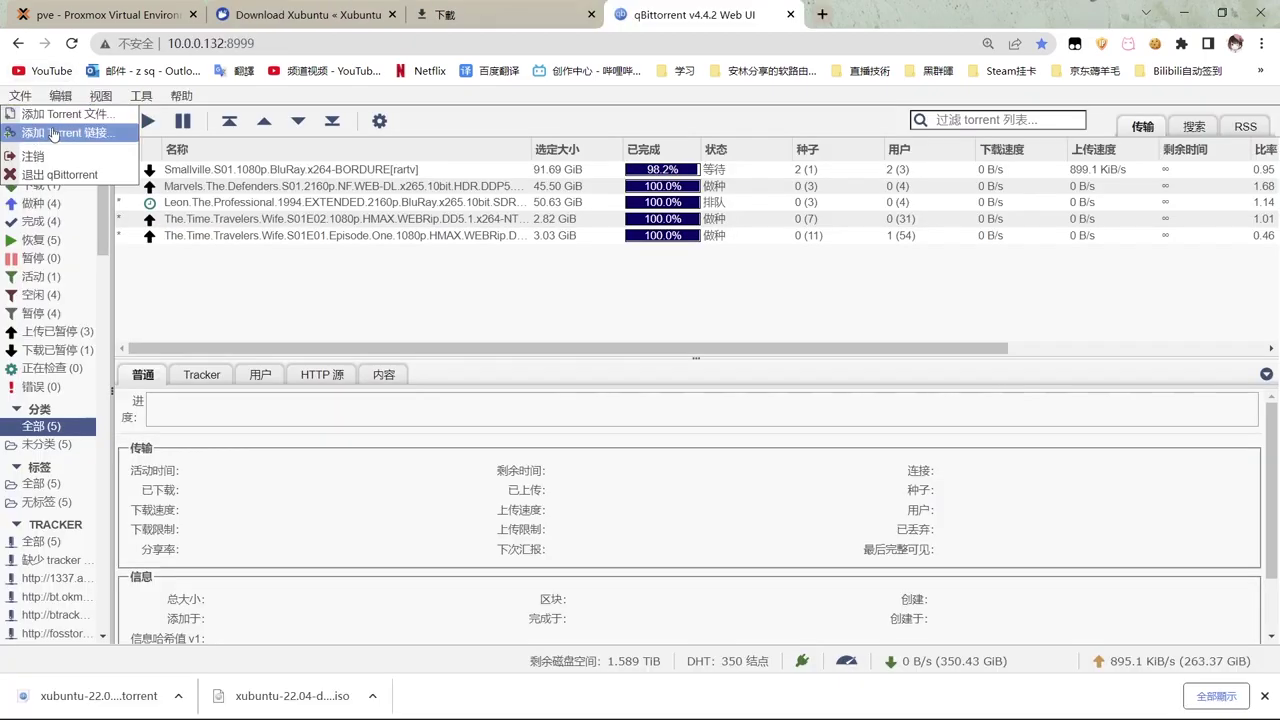
click(60, 114)
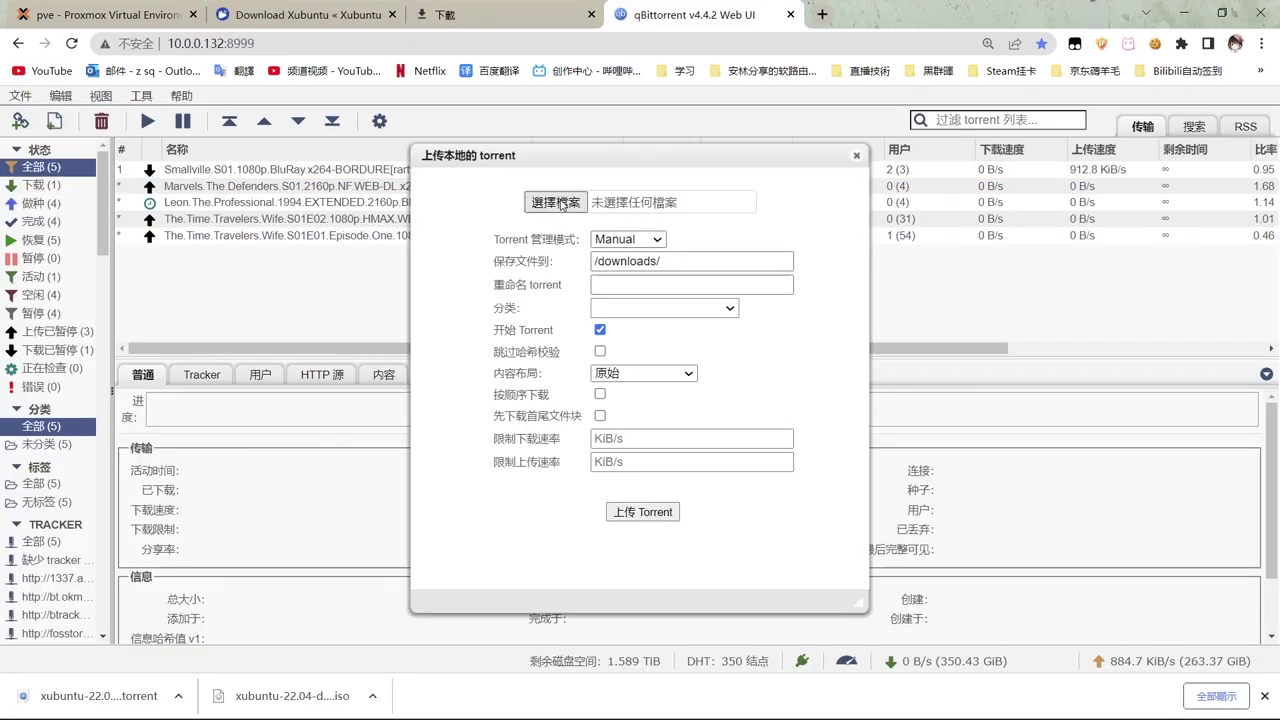
click(561, 203)
click(128, 155)
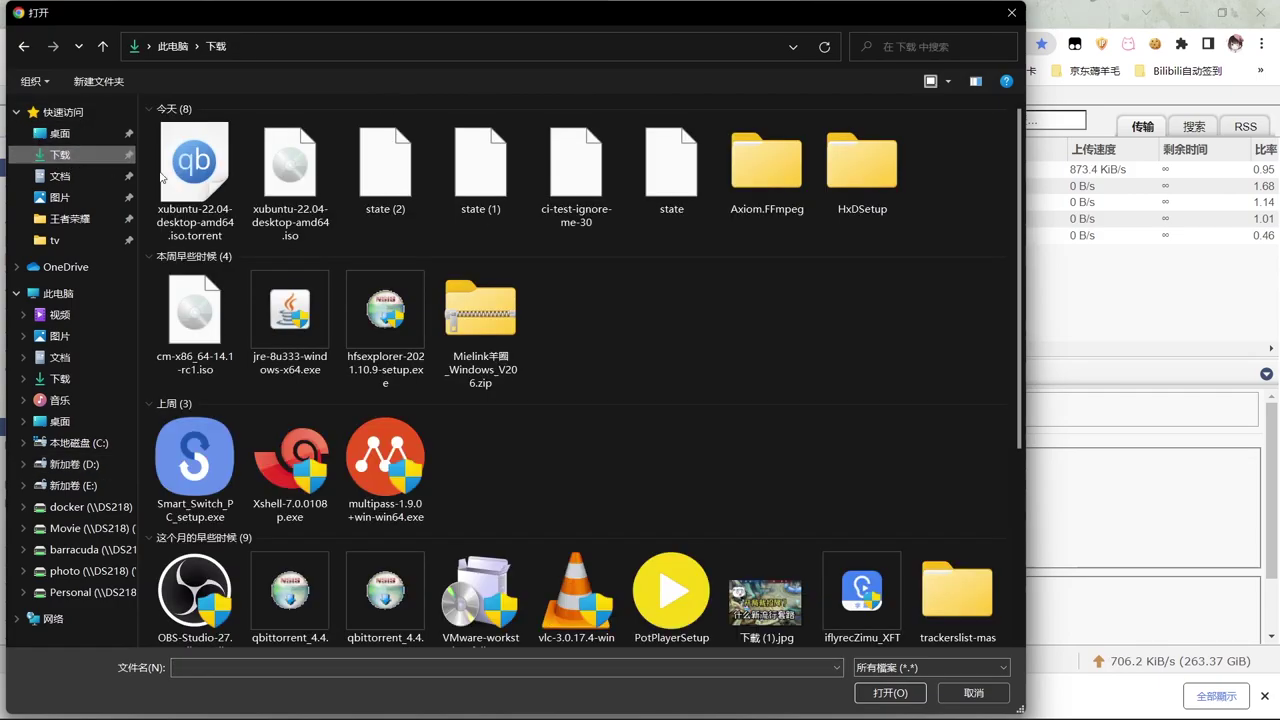
click(230, 183)
click(905, 692)
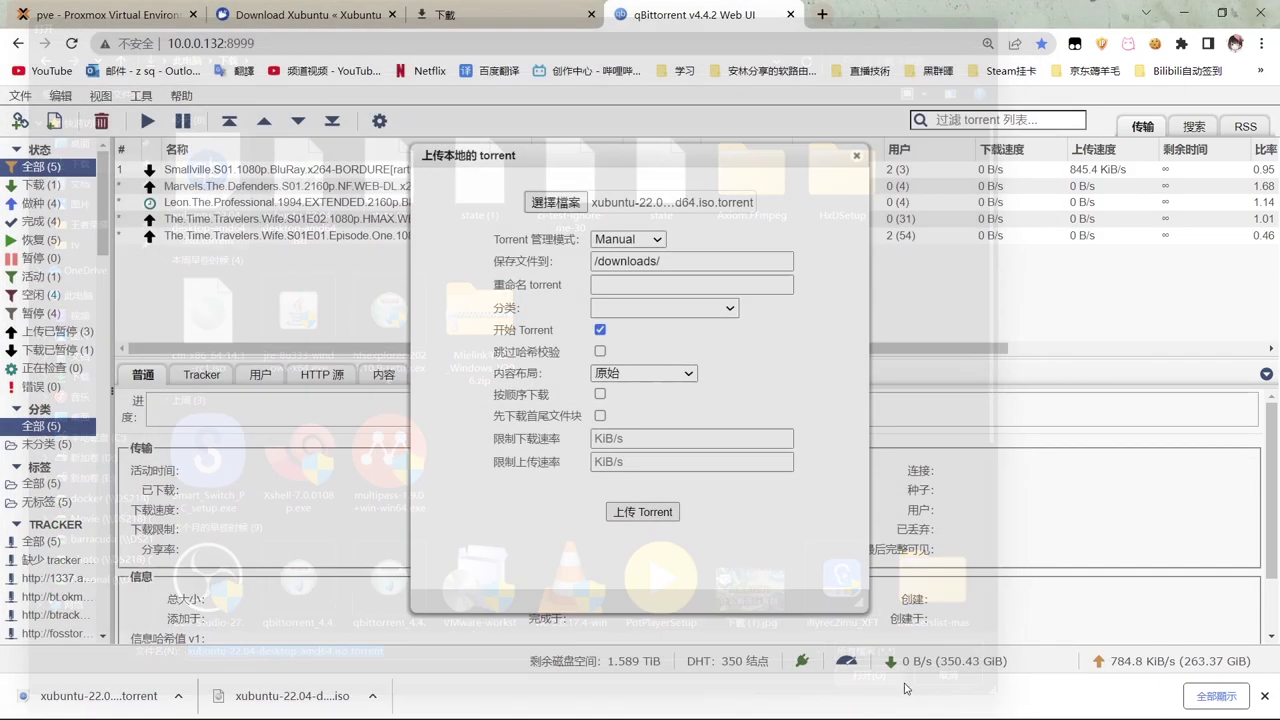
click(645, 512)
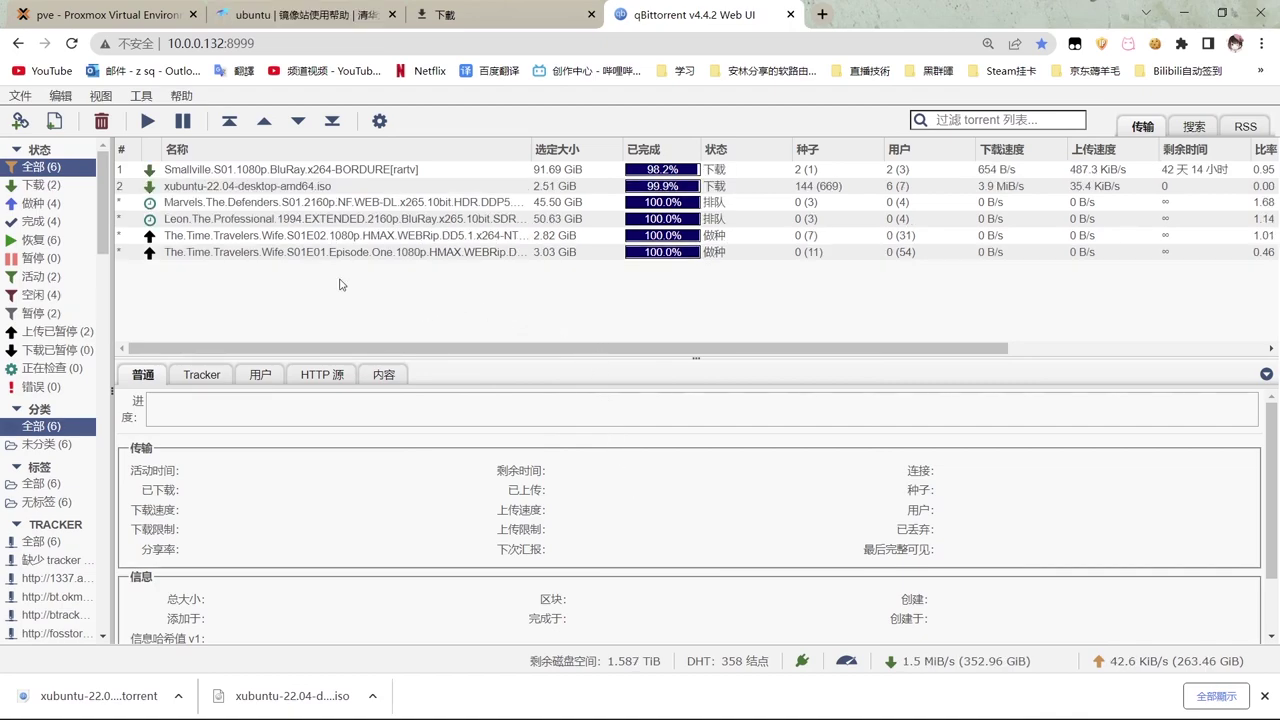
- Switch to Proxmox and upload xubuntu-22.04-desktop-amd64.iso from D:\xubuntu to the local storage as an ISO image
key(ctrl+1)
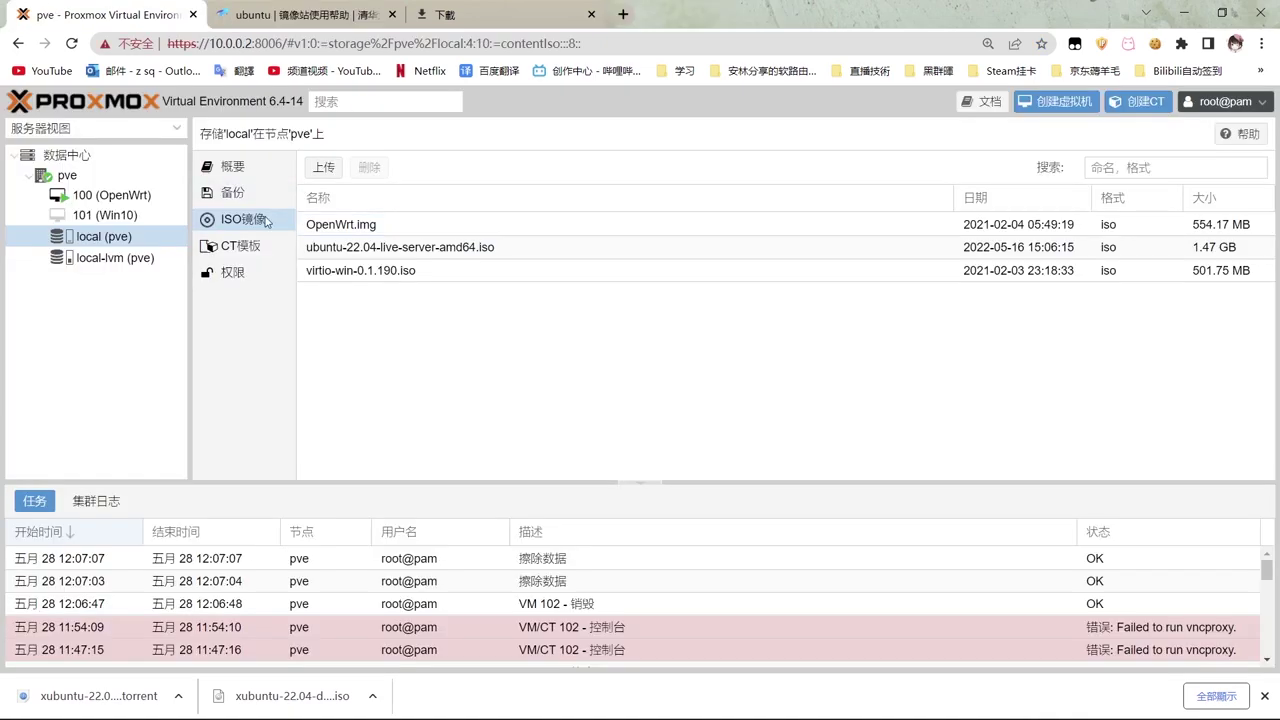
click(330, 172)
click(700, 386)
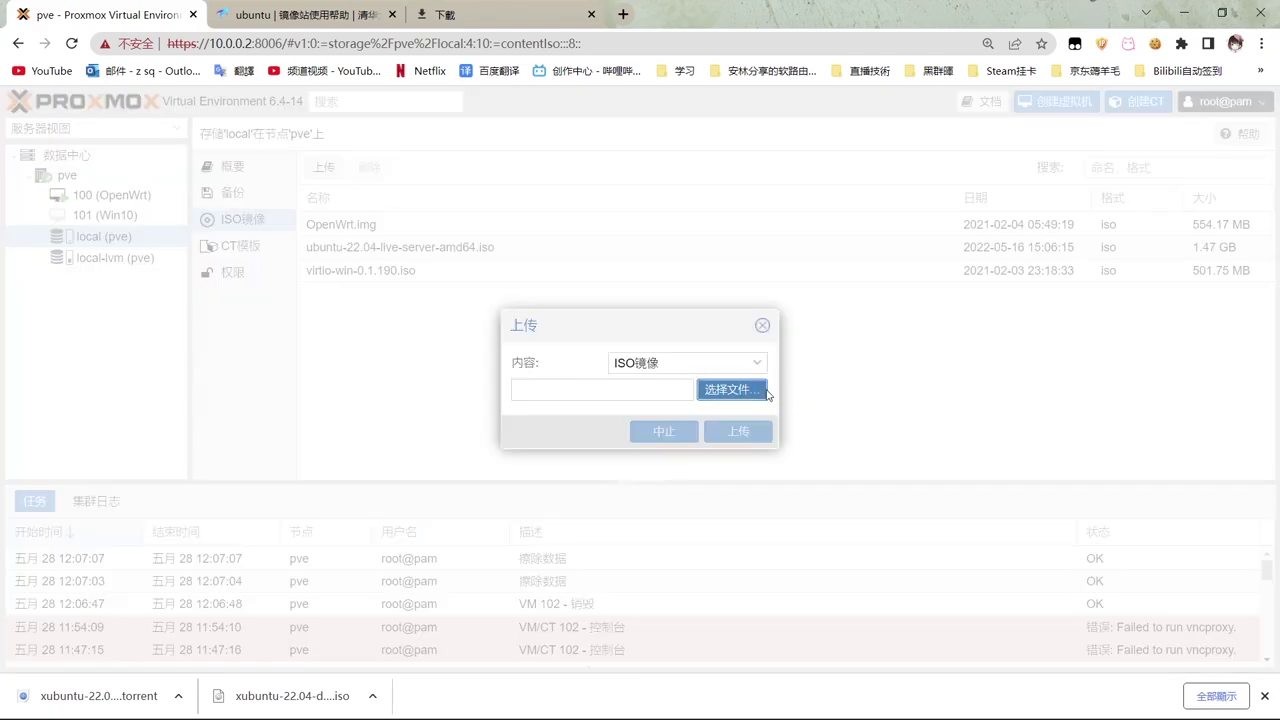
click(503, 134)
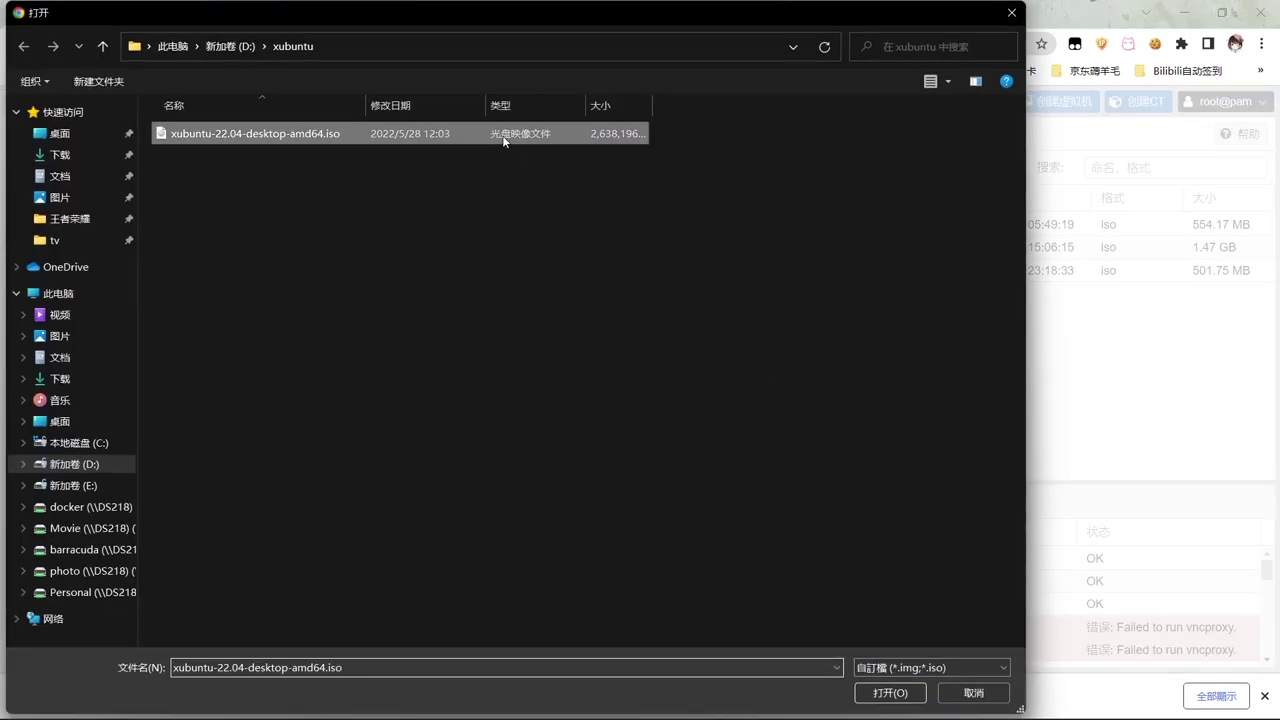
click(873, 692)
click(727, 436)
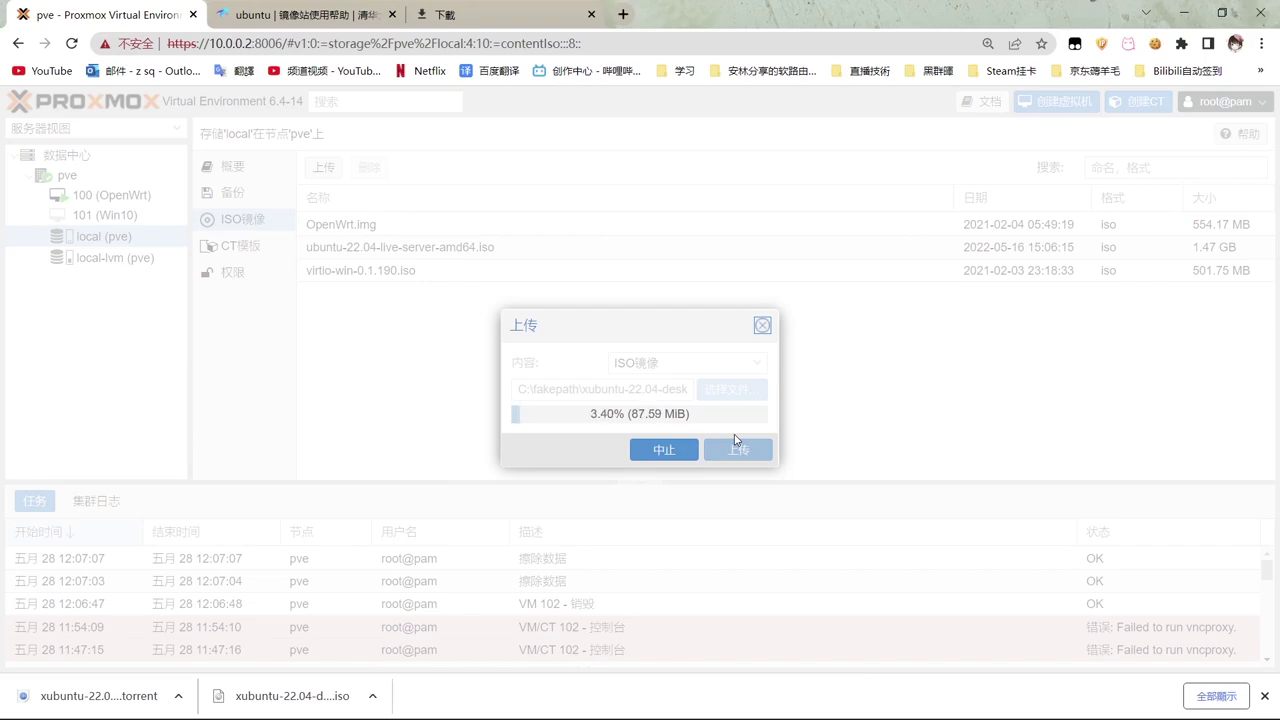
click(1264, 696)
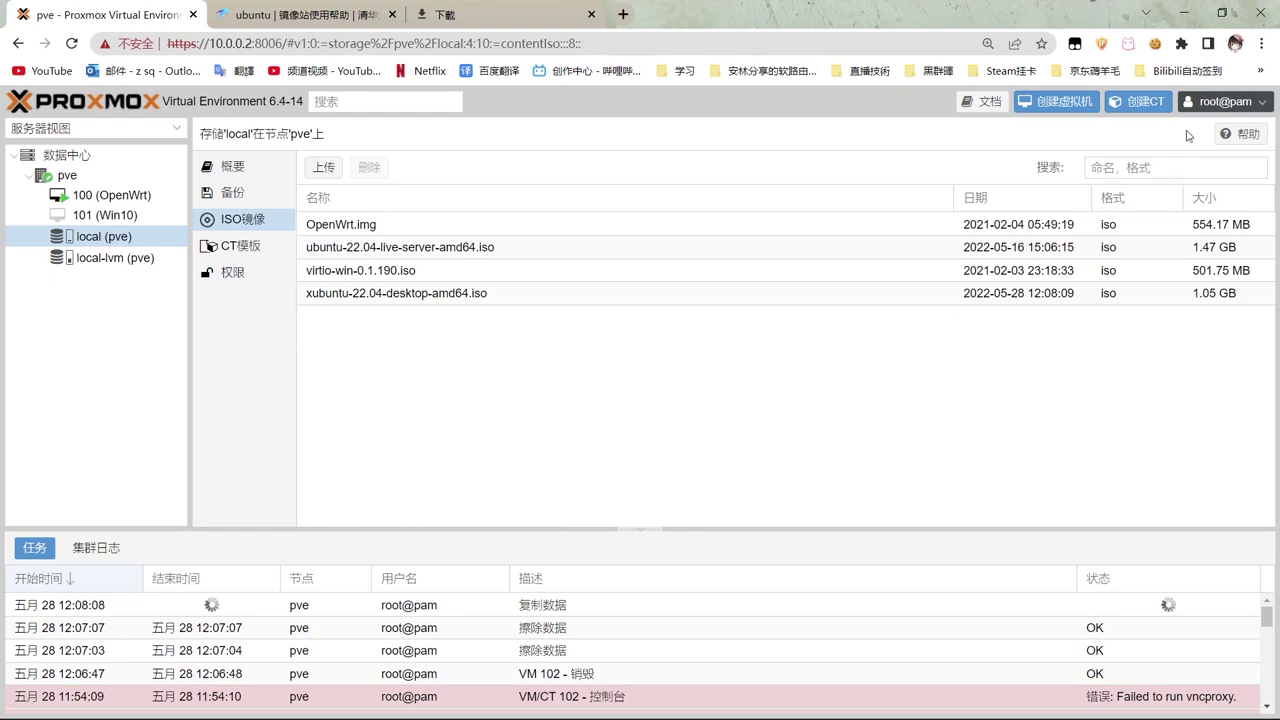
- Begin creating a virtual machine named xubuntu that uses the xubuntu-22.04-desktop-amd64.iso image from local storage
click(1056, 101)
click(482, 310)
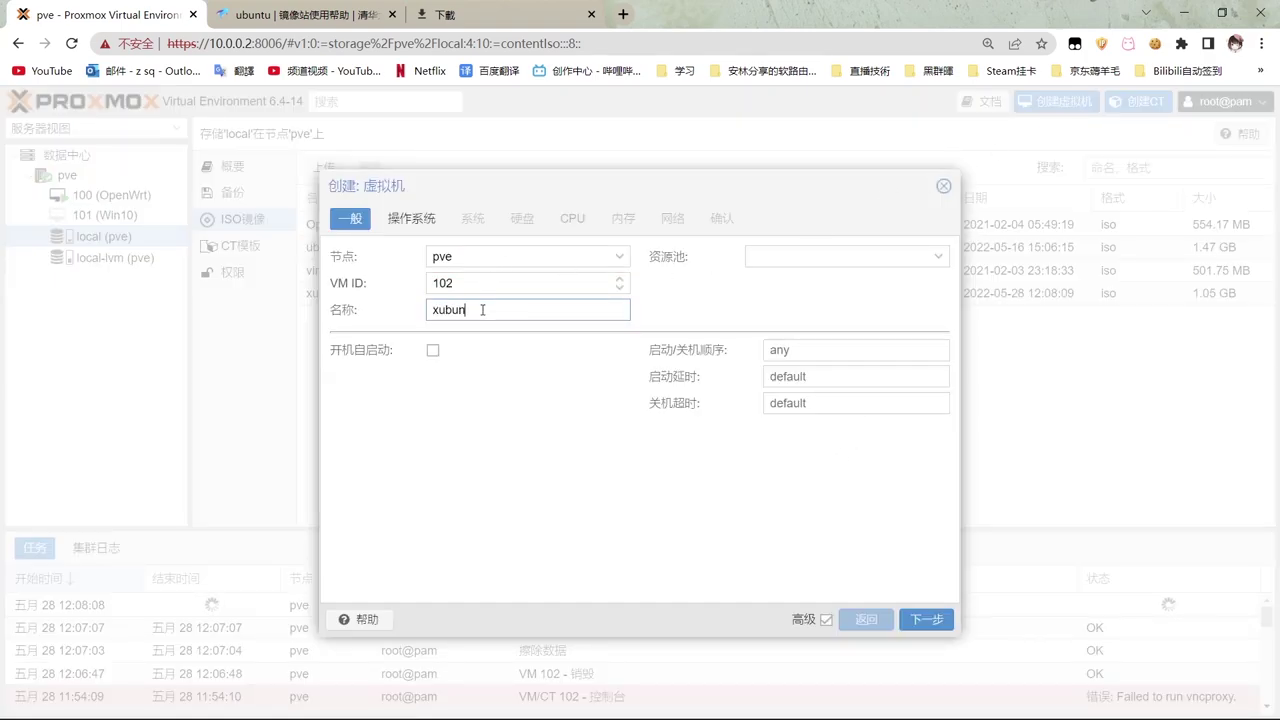
click(411, 218)
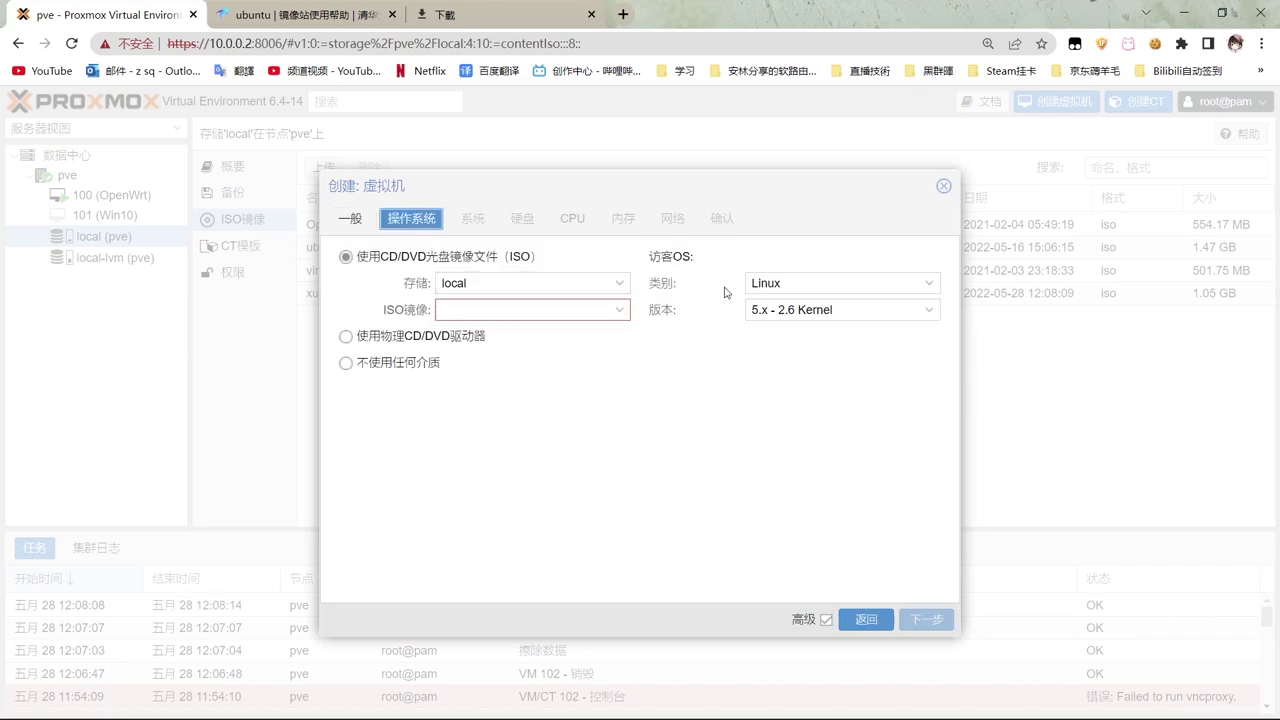
click(616, 310)
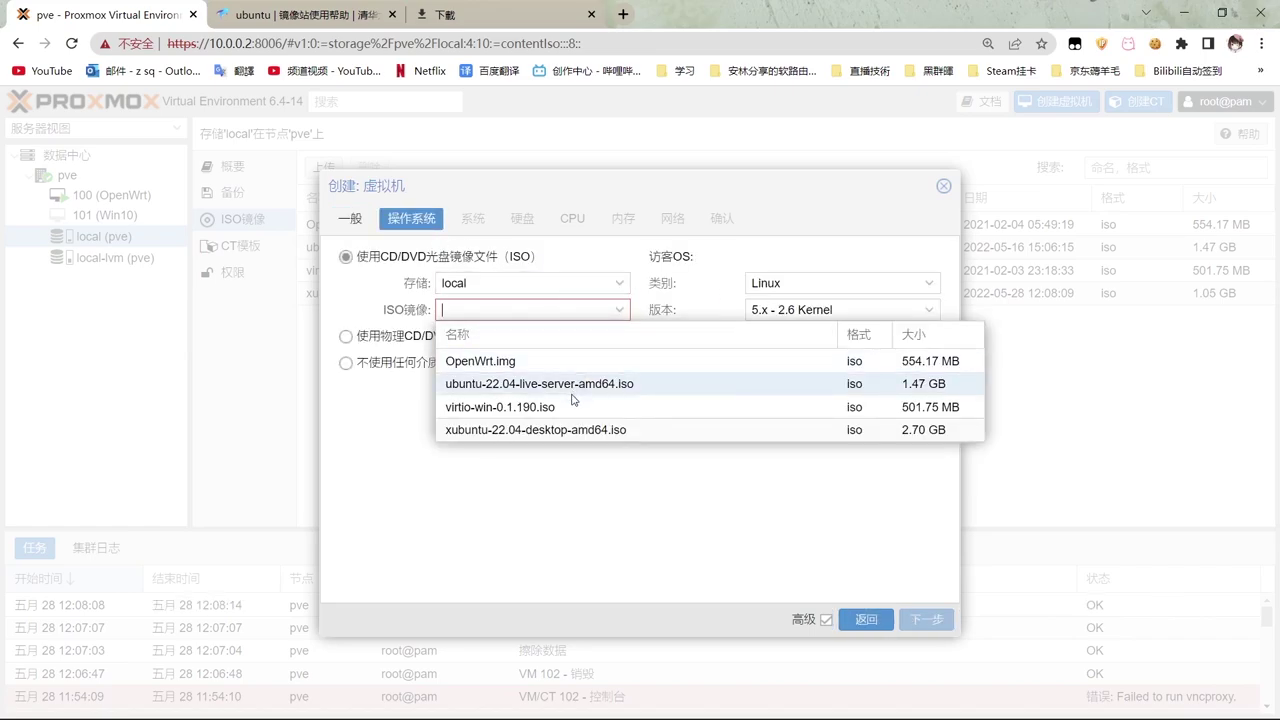
click(590, 429)
- Set the virtual machine's disk size to 50 GiB and enable SSD emulation
click(471, 220)
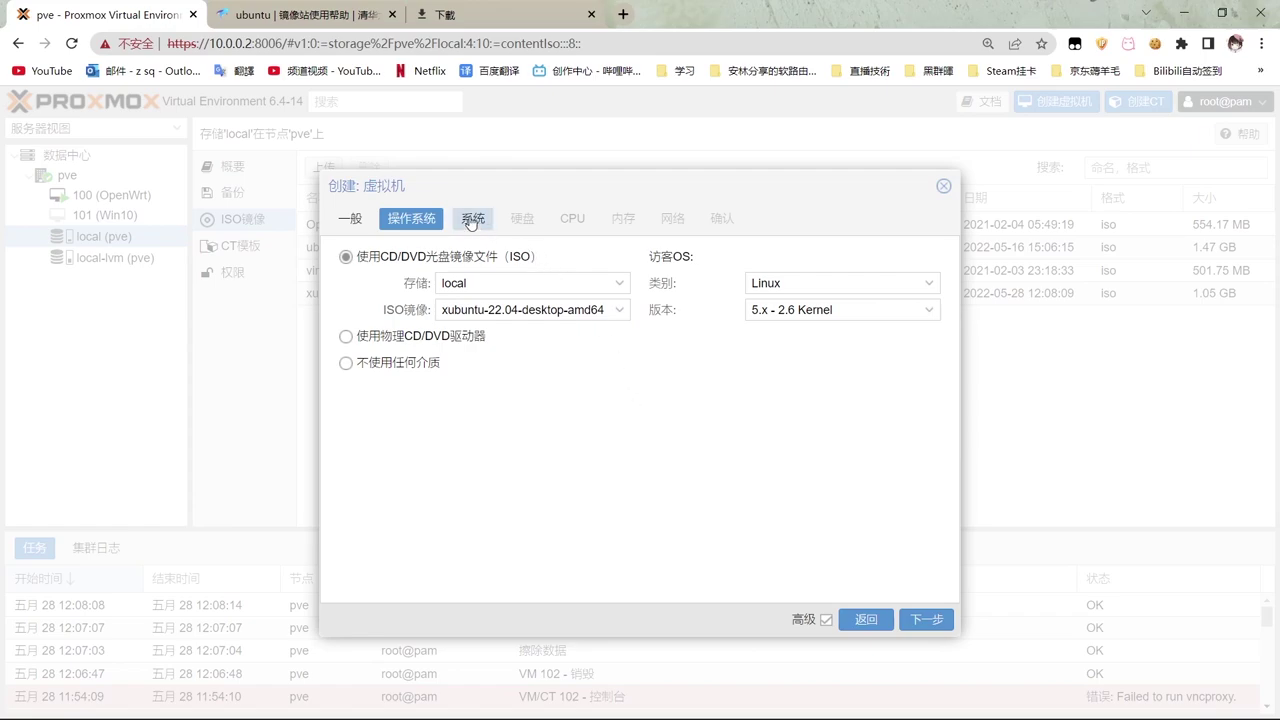
click(515, 228)
click(503, 331)
key(BackSpace)
text(50)
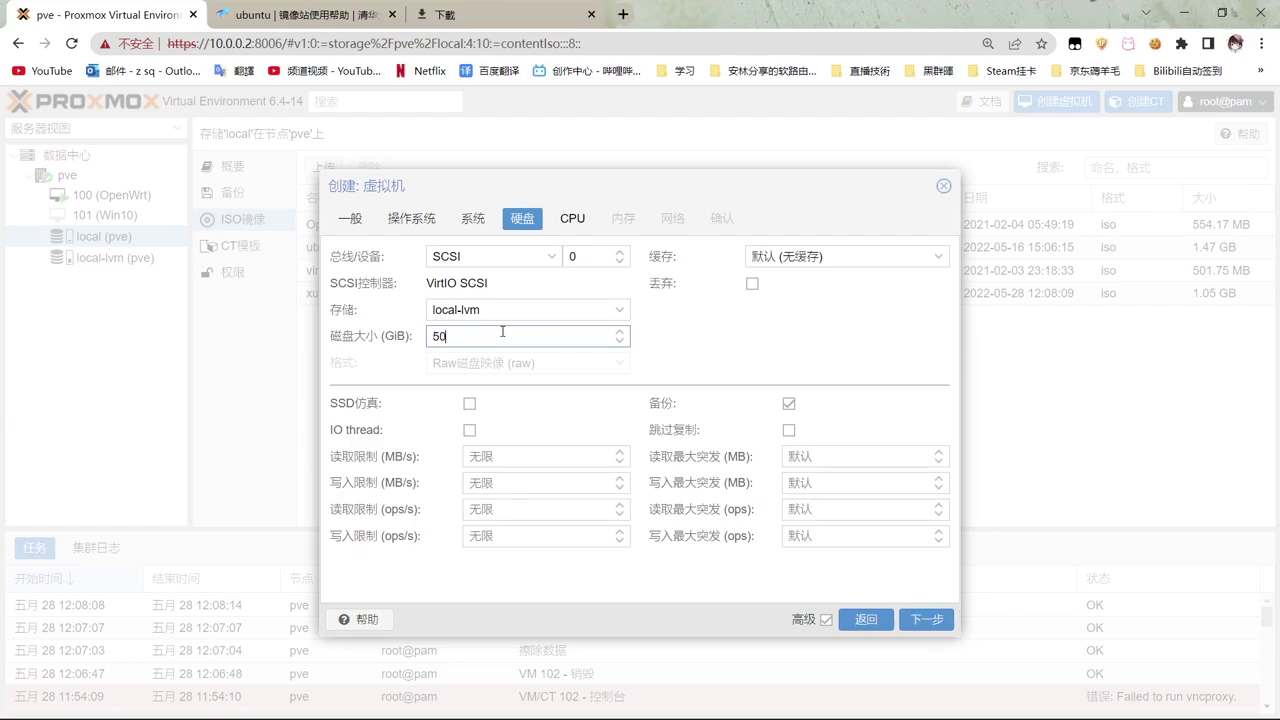
click(469, 405)
- Give the virtual machine 2 CPU cores and set the CPU type to host
click(574, 220)
click(621, 285)
click(898, 255)
drag(1070, 320, 1056, 552)
click(925, 529)
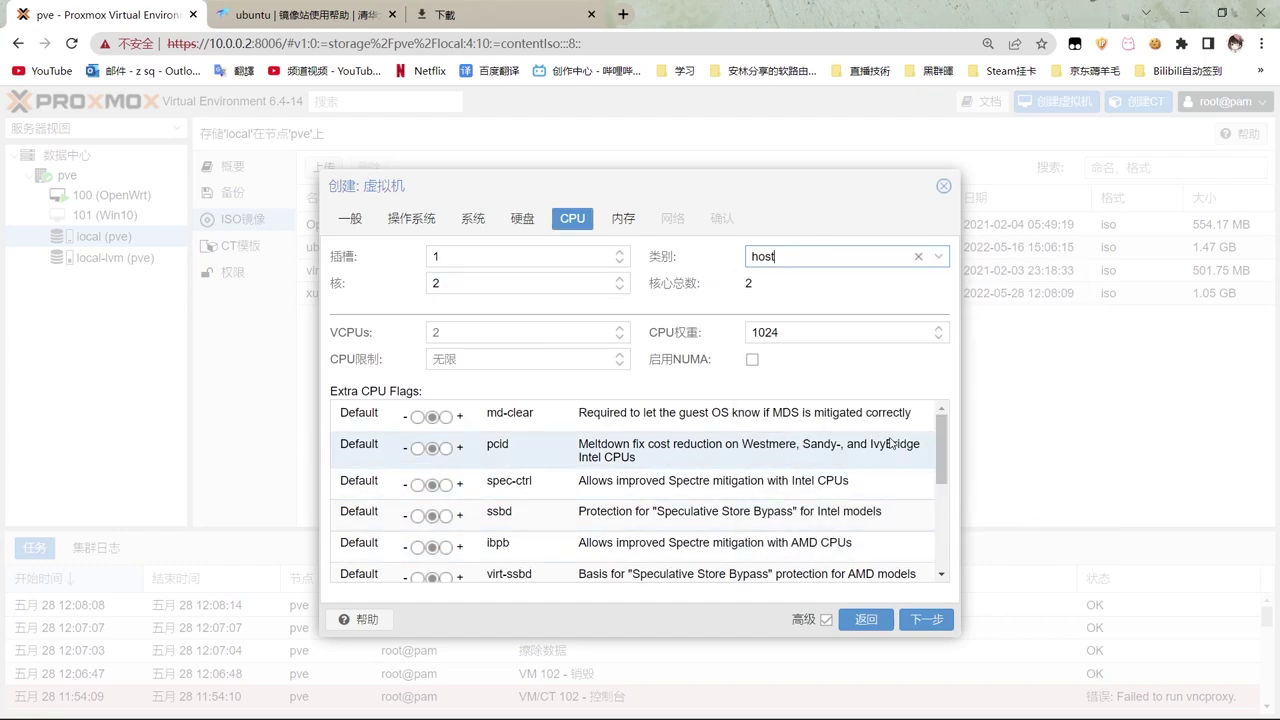
- Set the virtual machine's minimum memory to 1024 MiB
click(625, 220)
click(565, 300)
key(BackSpace)
key(BackSpace)
key(BackSpace)
key(BackSpace)
text(1024)
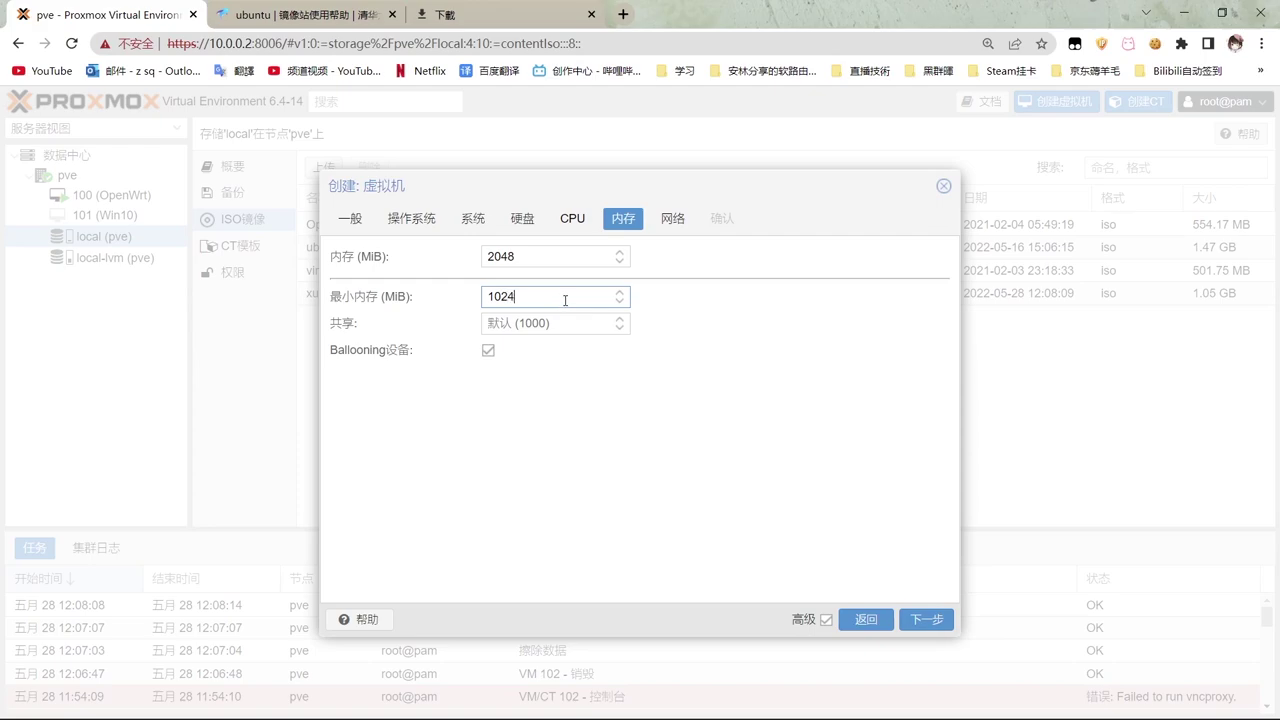
- Set the virtual machine's memory to 4096 MiB
click(542, 260)
key(BackSpace)
key(BackSpace)
key(BackSpace)
key(BackSpace)
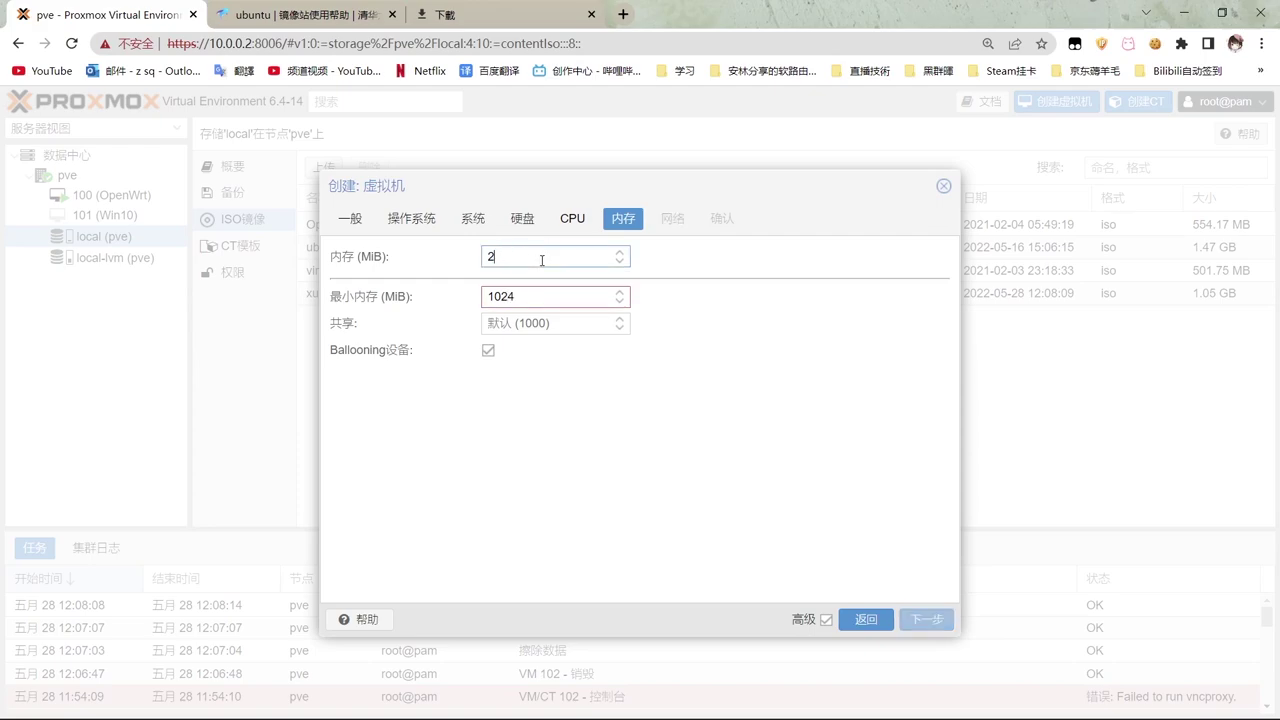
text(4096)
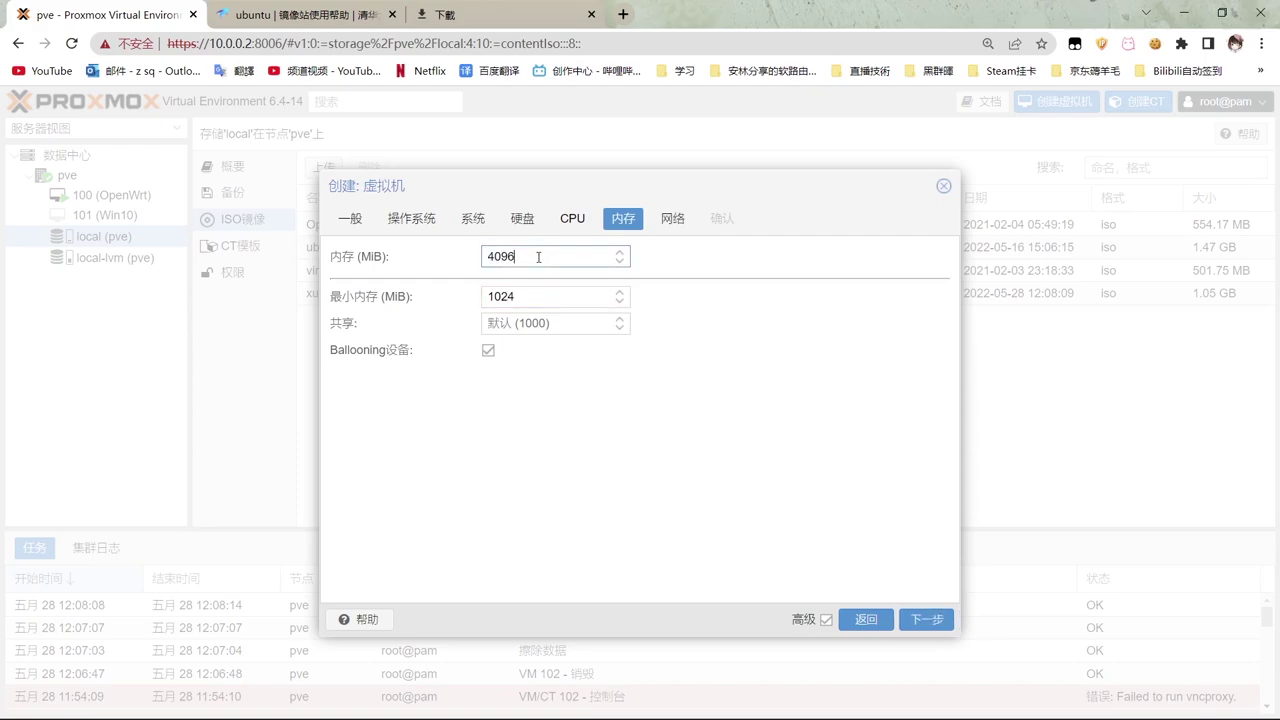
- Keep the default VirtIO network on bridge vmbr0 and finish creating the virtual machine
click(675, 222)
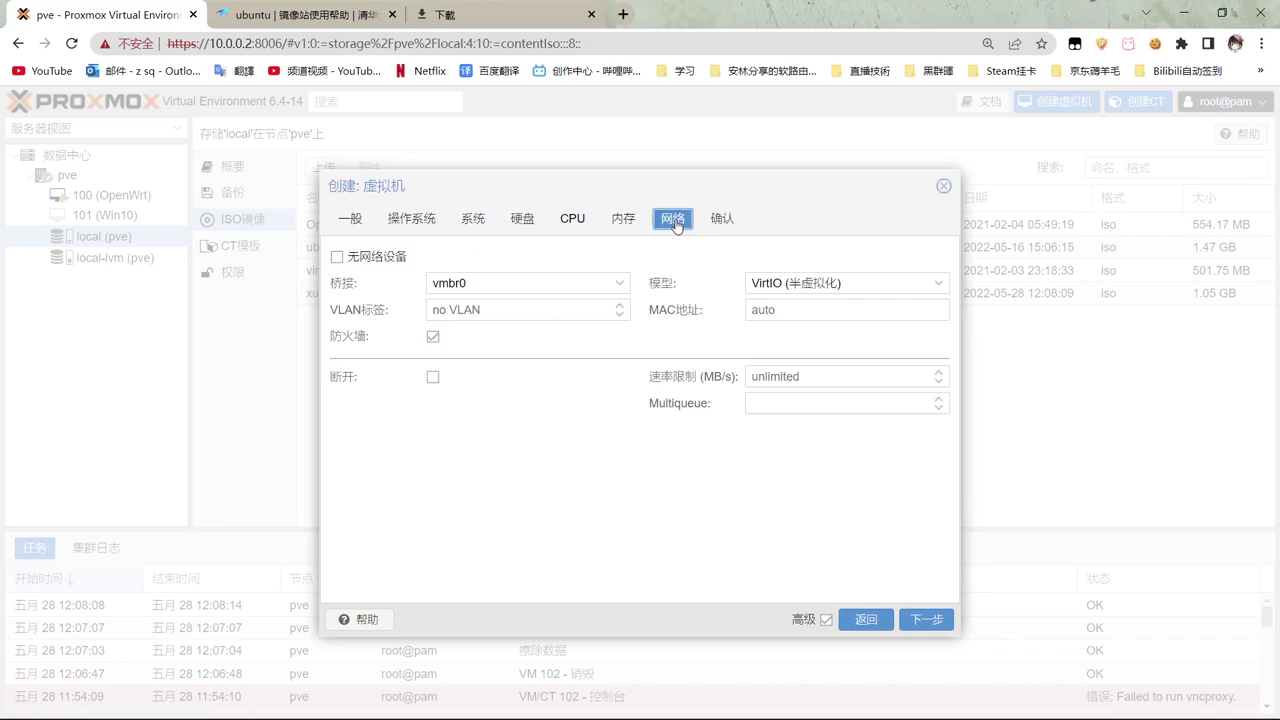
click(722, 218)
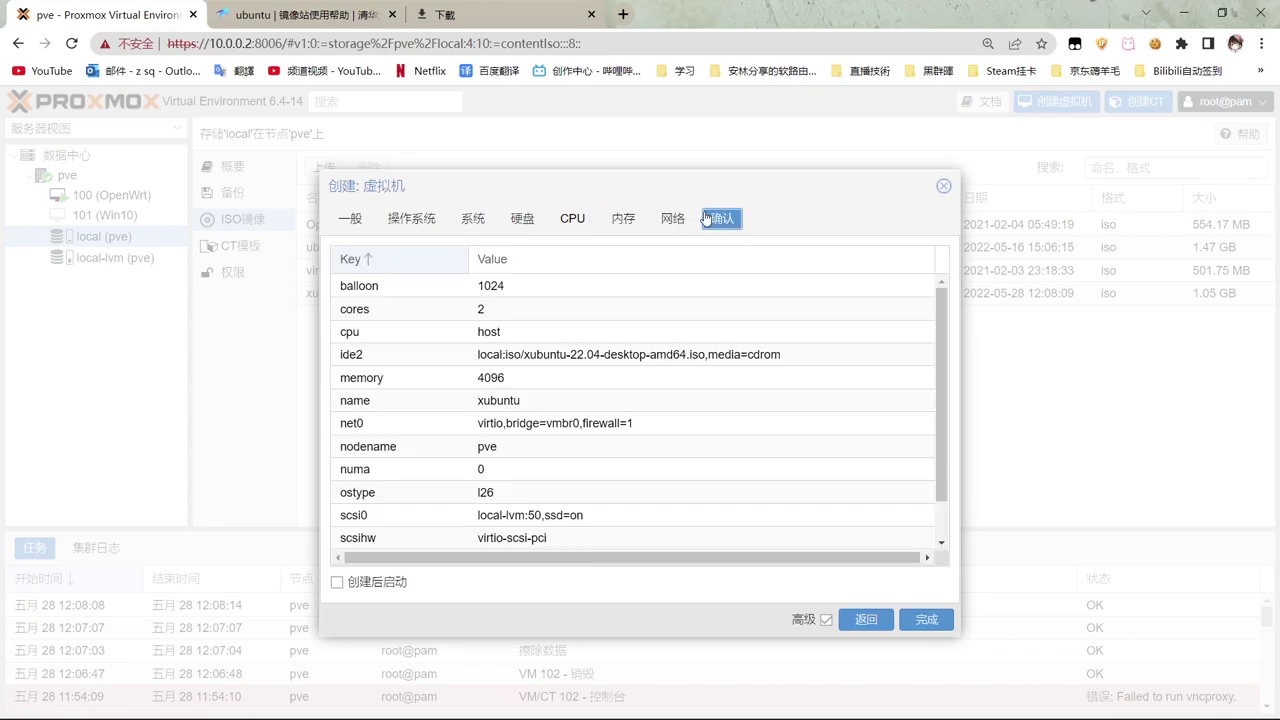
click(925, 620)
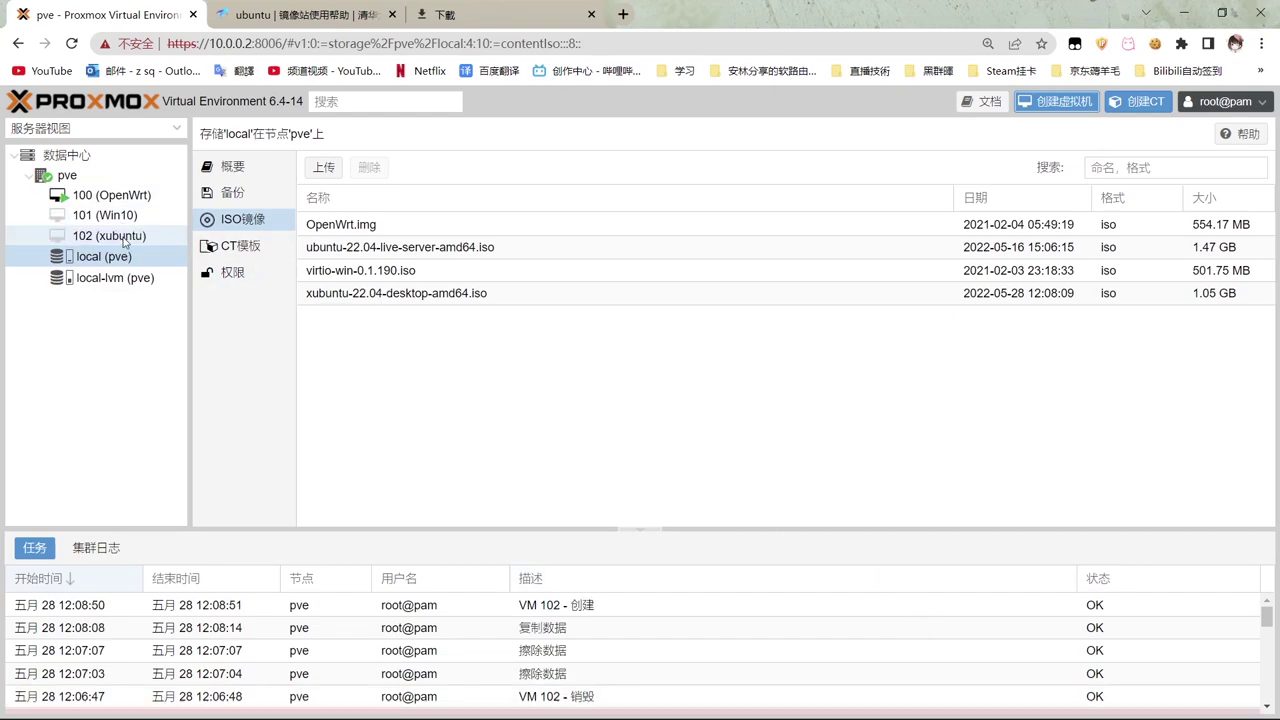
- Start virtual machine 102 (xubuntu) from its console and show the console in full screen
click(109, 235)
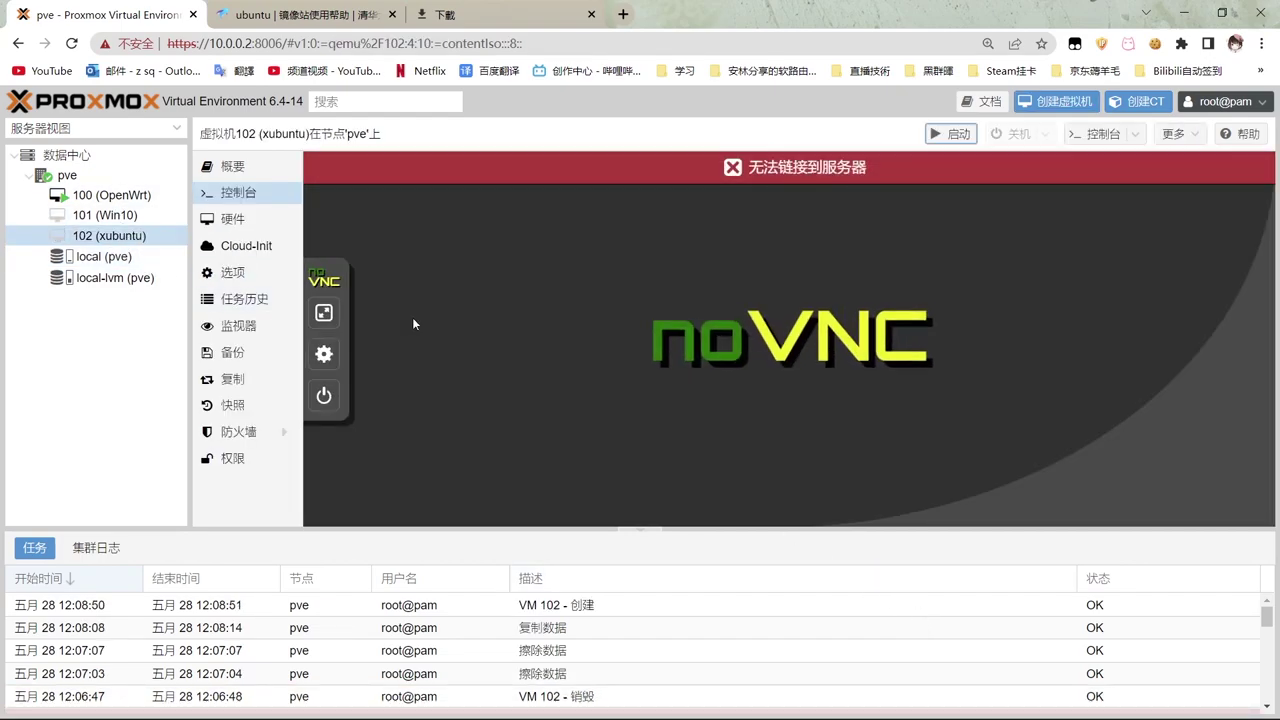
click(324, 395)
click(453, 285)
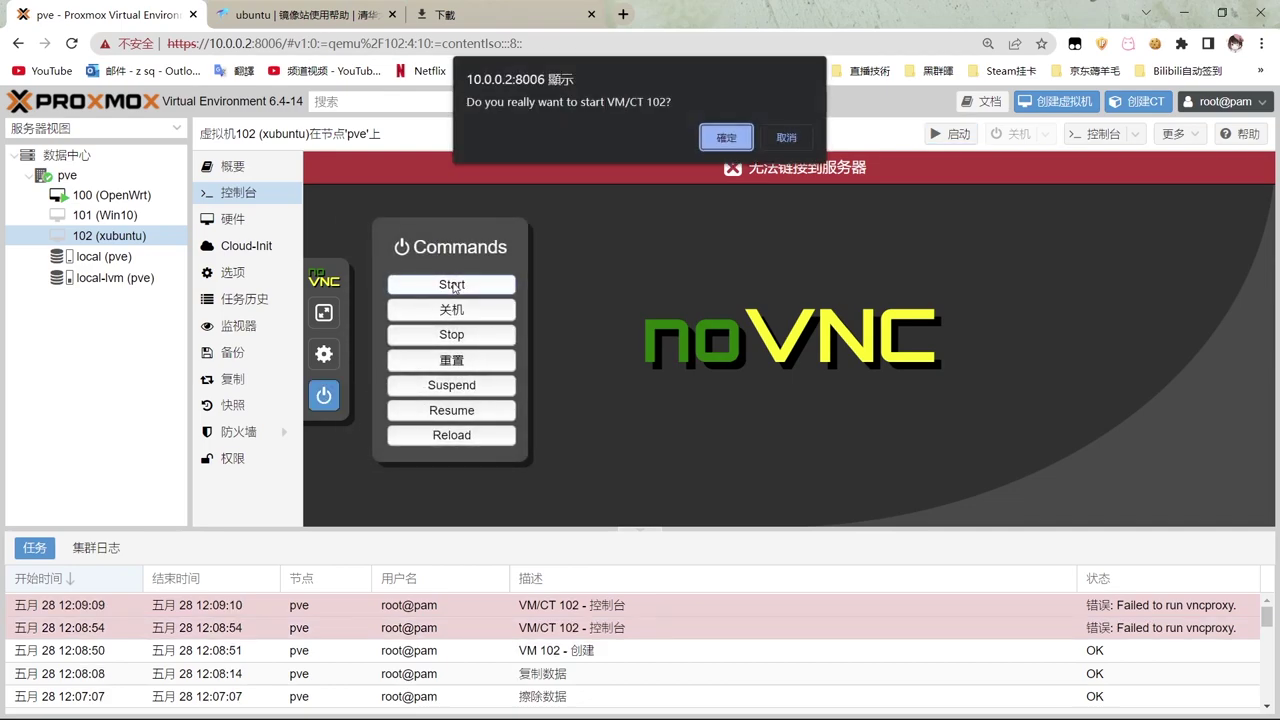
click(727, 138)
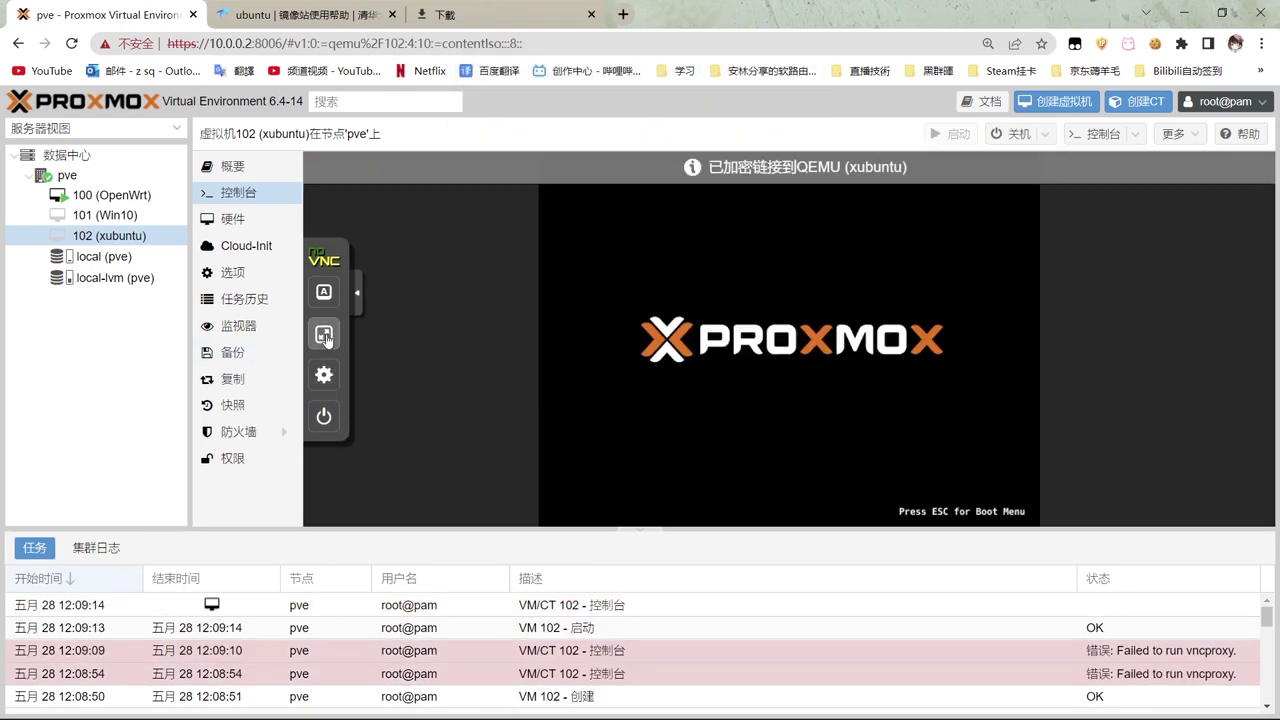
click(324, 336)
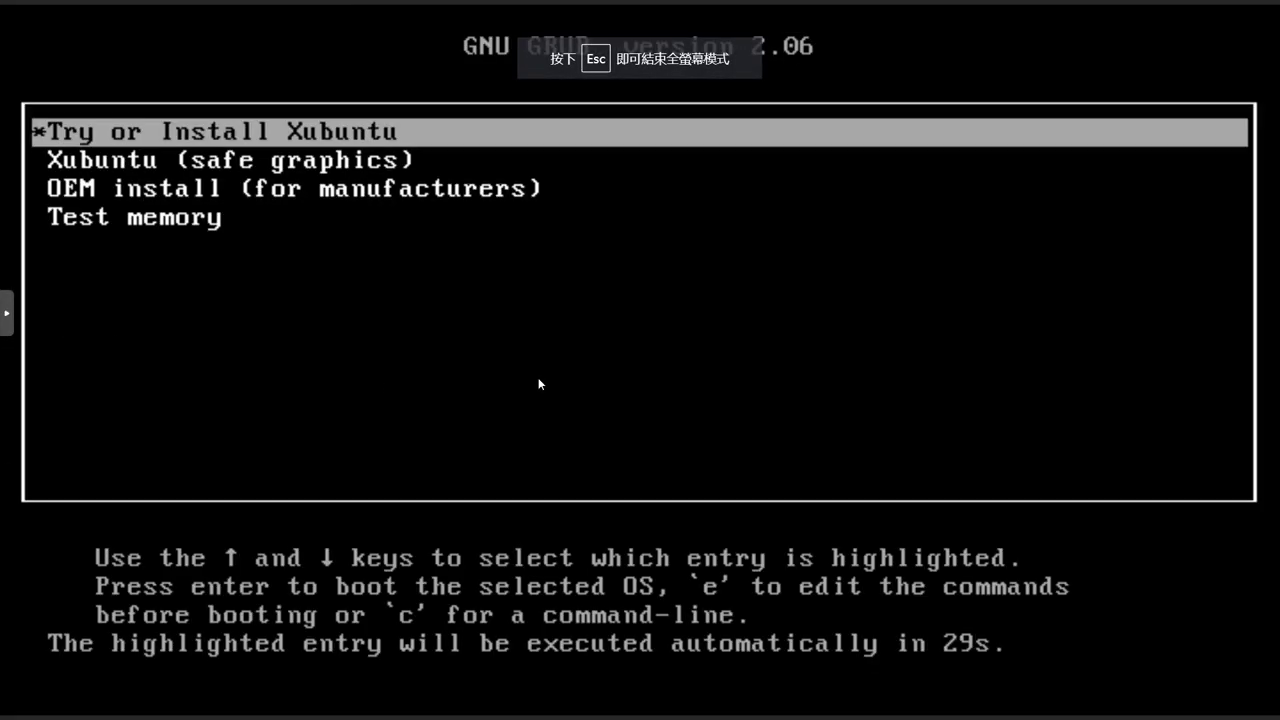
- Boot the Try or Install Xubuntu entry, and launch the Xubuntu installation with 中文(简体) as the language
key(Return)
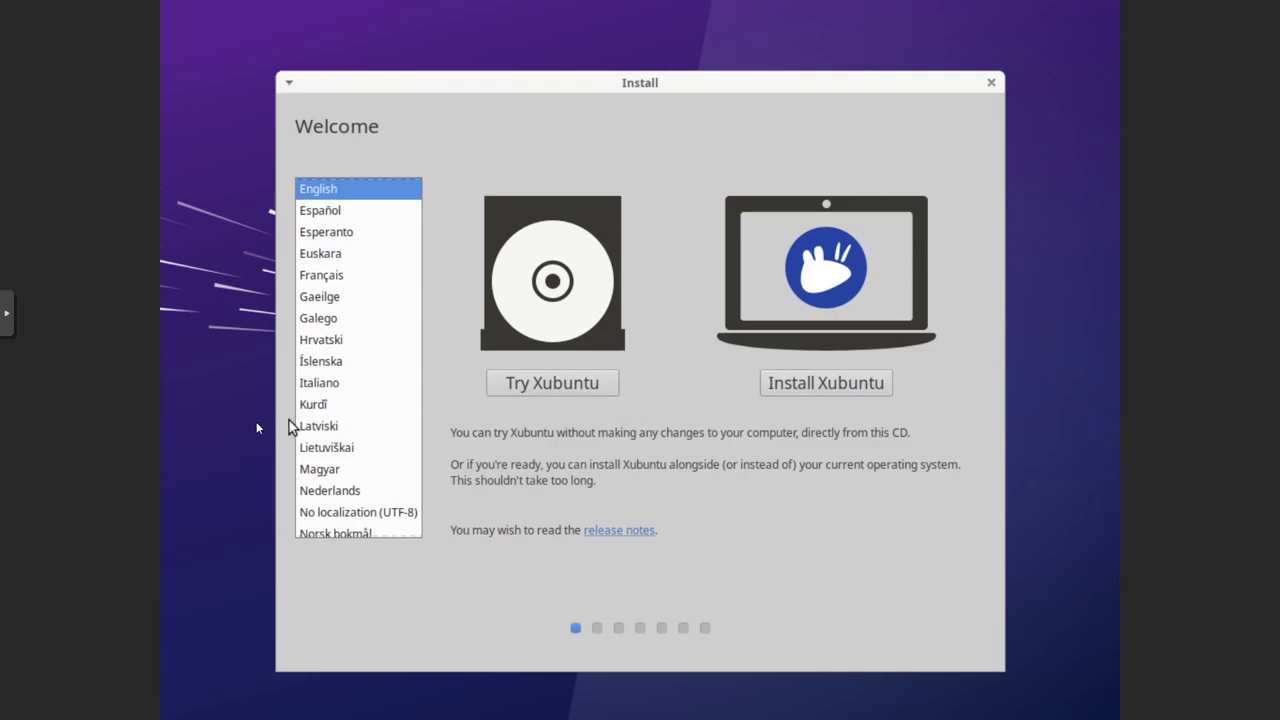
scroll(310, 450, down, 15)
scroll(315, 457, down, 5)
click(384, 487)
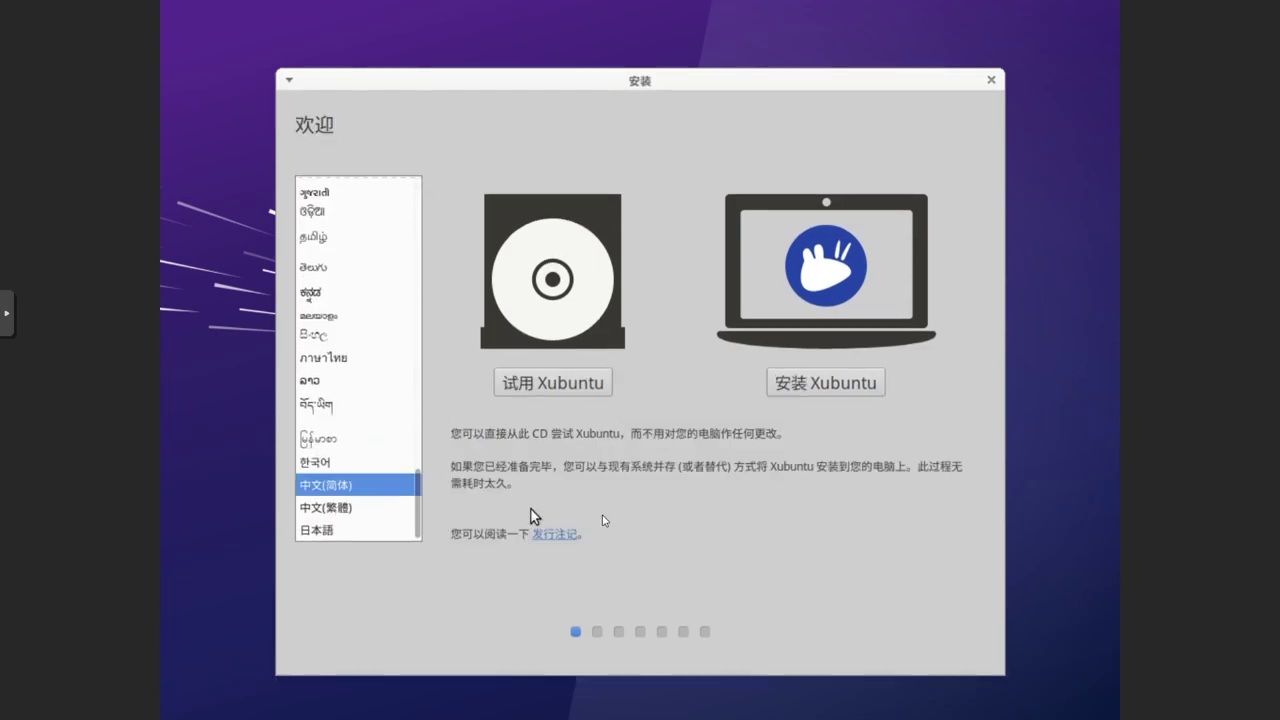
click(817, 384)
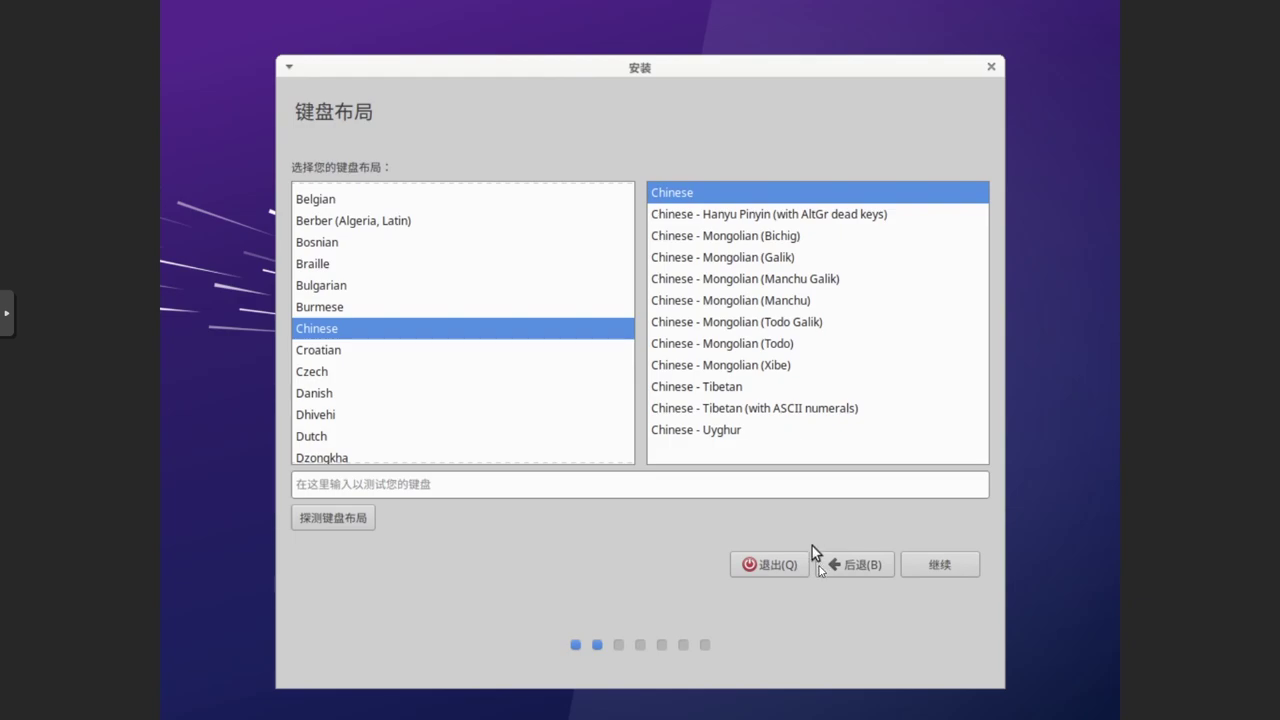
- Accept the Chinese keyboard layout and choose the minimal installation with third-party software but without downloading updates
click(925, 569)
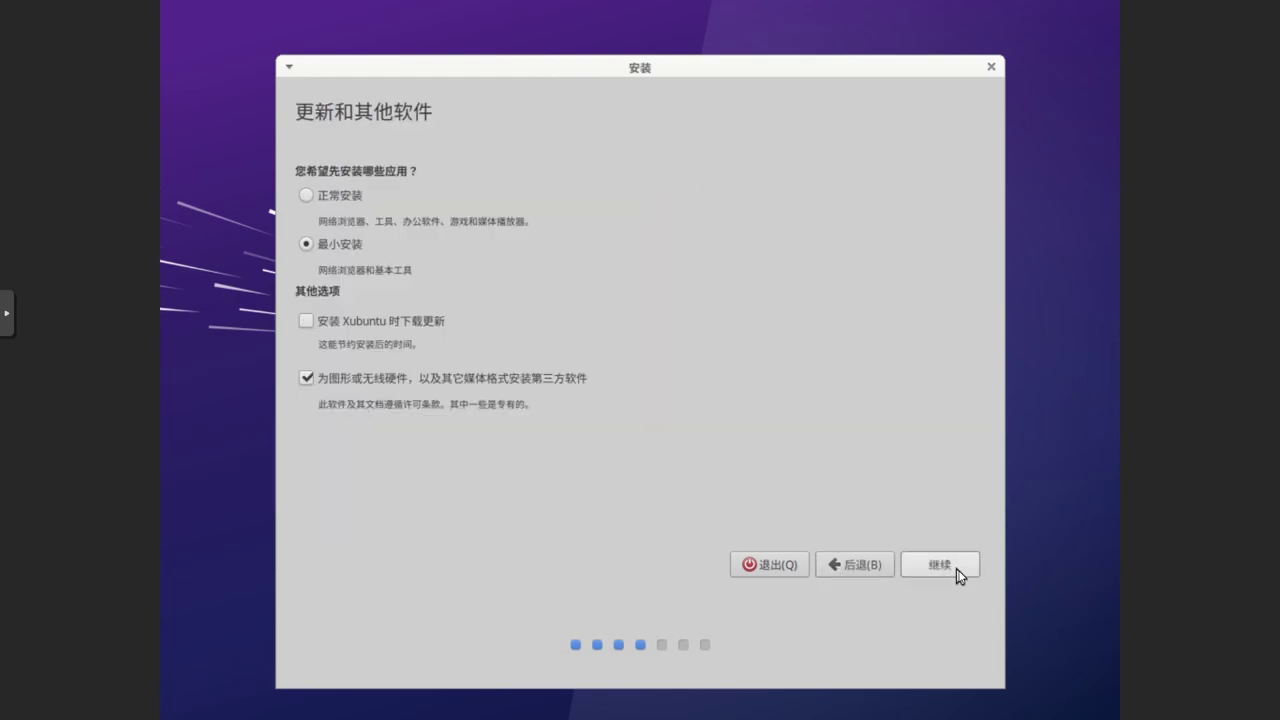
click(957, 574)
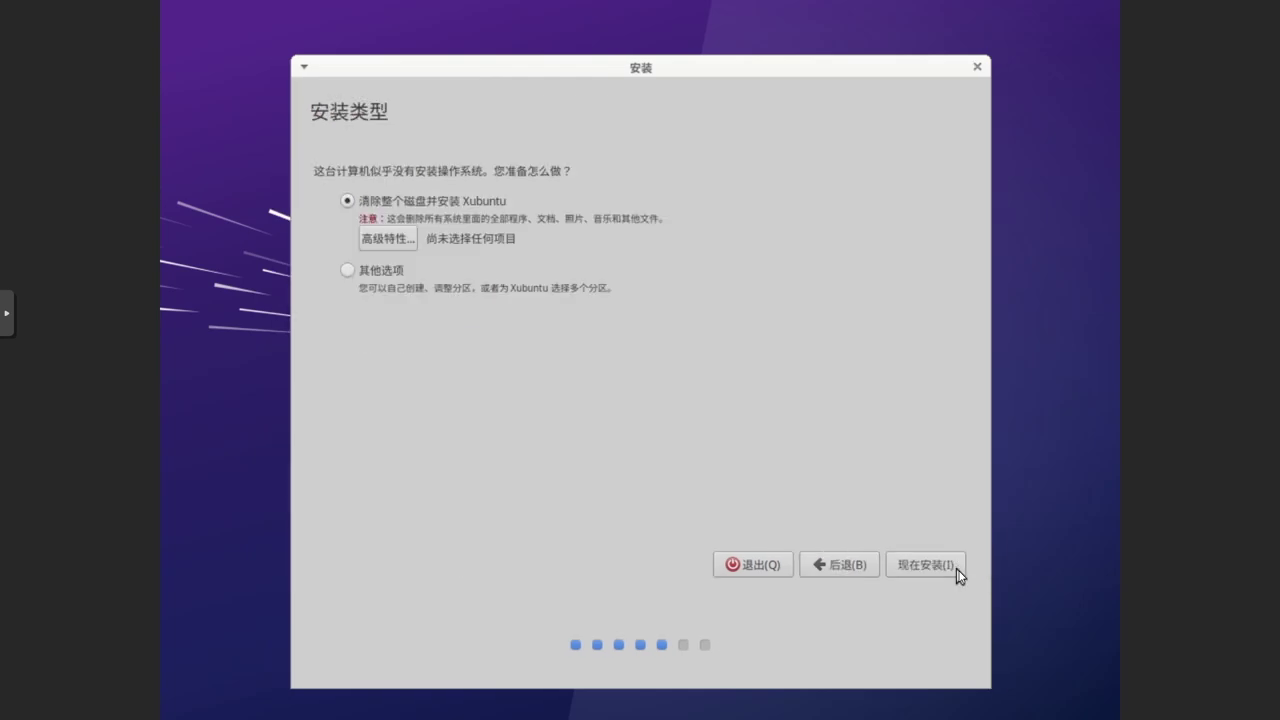
- Install Xubuntu by erasing the entire disk, write the partition changes, and accept Shanghai as the location
click(957, 568)
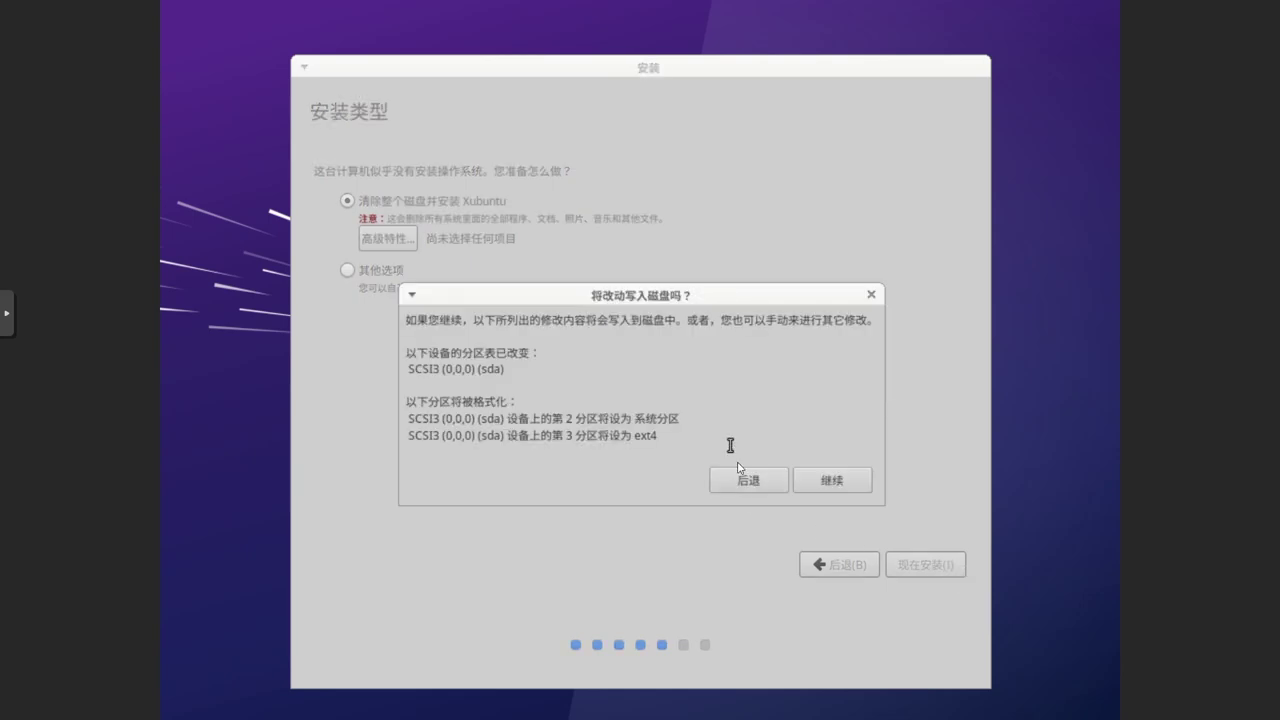
click(833, 481)
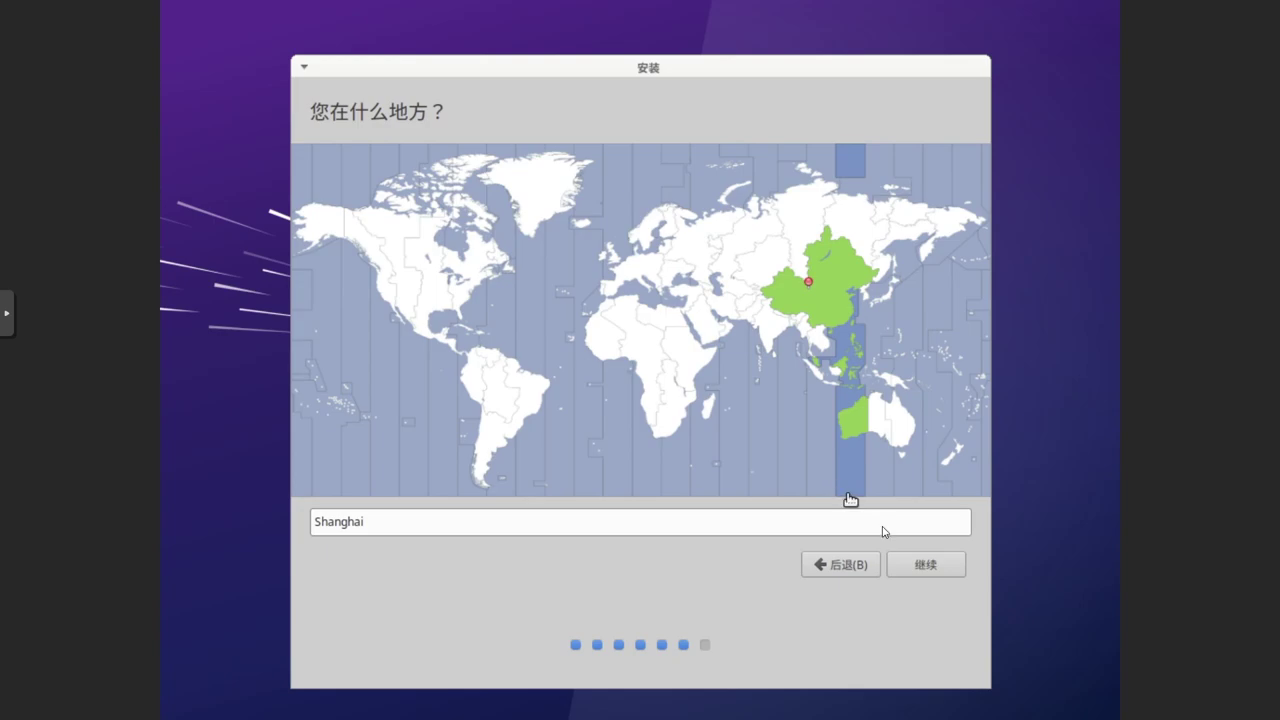
click(927, 572)
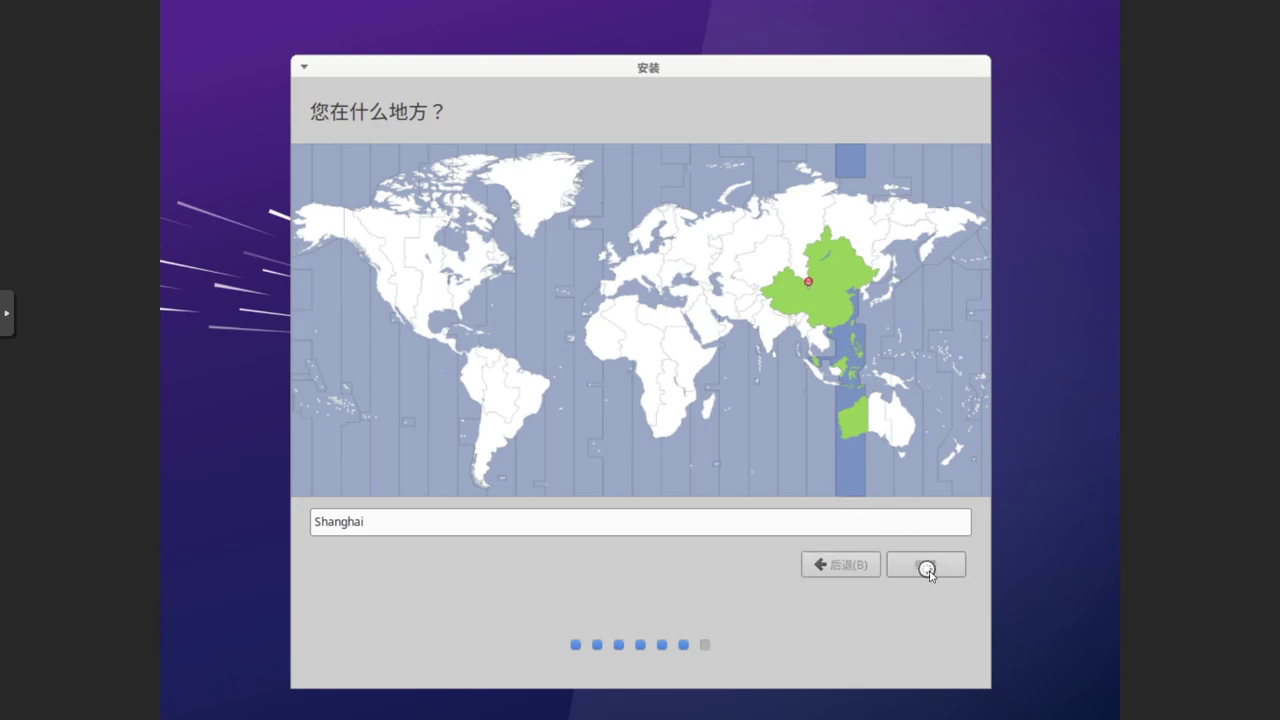
- Enter home as the account's name and user name, and fill in the password and its confirmation
text(home)
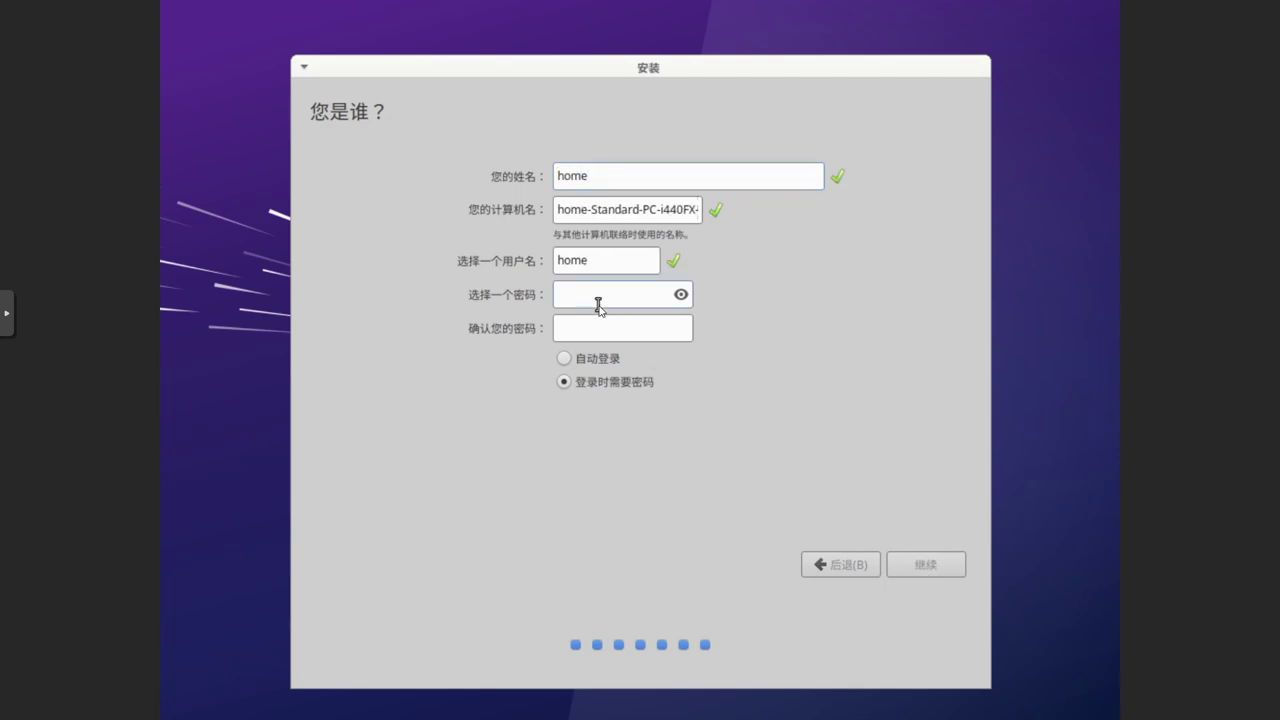
click(598, 306)
text(1)
click(610, 330)
text(1)
- Shorten the computer name to home and continue with the installation
click(593, 211)
key(Delete)
key(Delete)
key(Delete)
key(Delete)
key(Delete)
key(Delete)
key(Delete)
key(Delete)
key(Delete)
key(Delete)
key(Delete)
key(Delete)
key(Delete)
key(Delete)
key(Delete)
key(Delete)
key(Delete)
key(Delete)
key(Delete)
key(Delete)
key(Delete)
key(Delete)
key(Delete)
key(Delete)
key(Delete)
key(Delete)
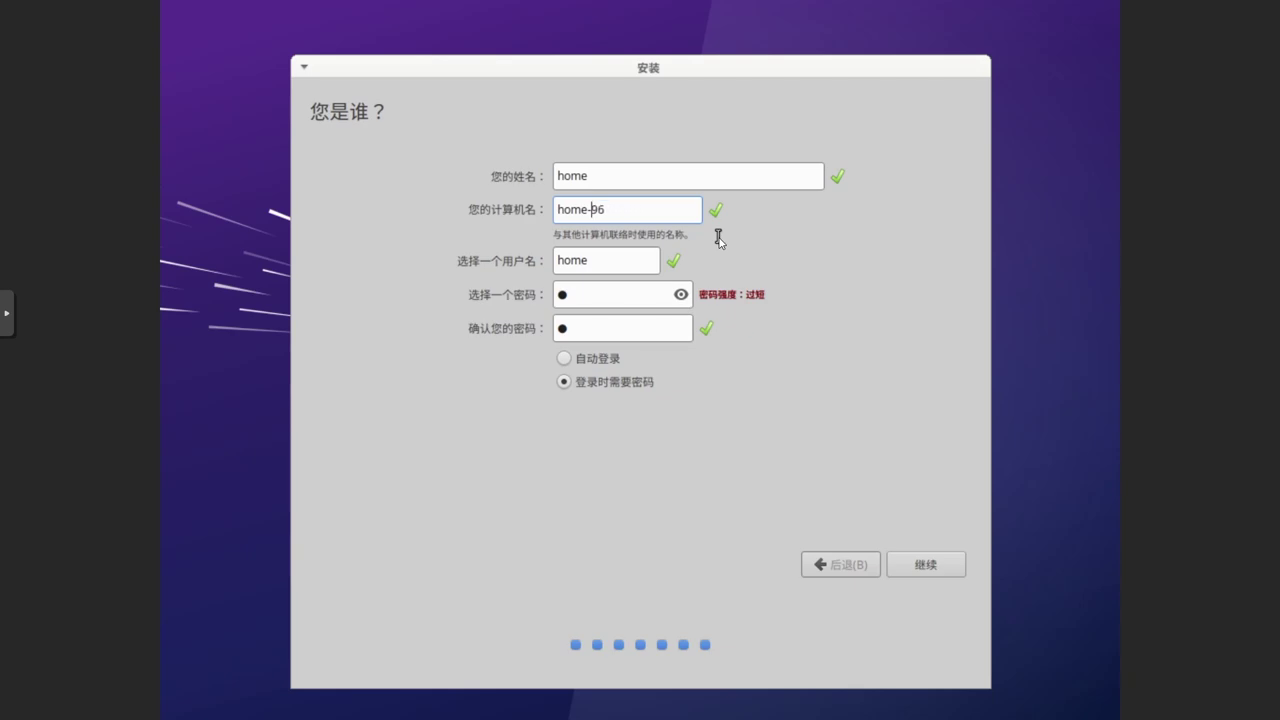
key(Delete)
key(Delete)
key(BackSpace)
click(942, 573)
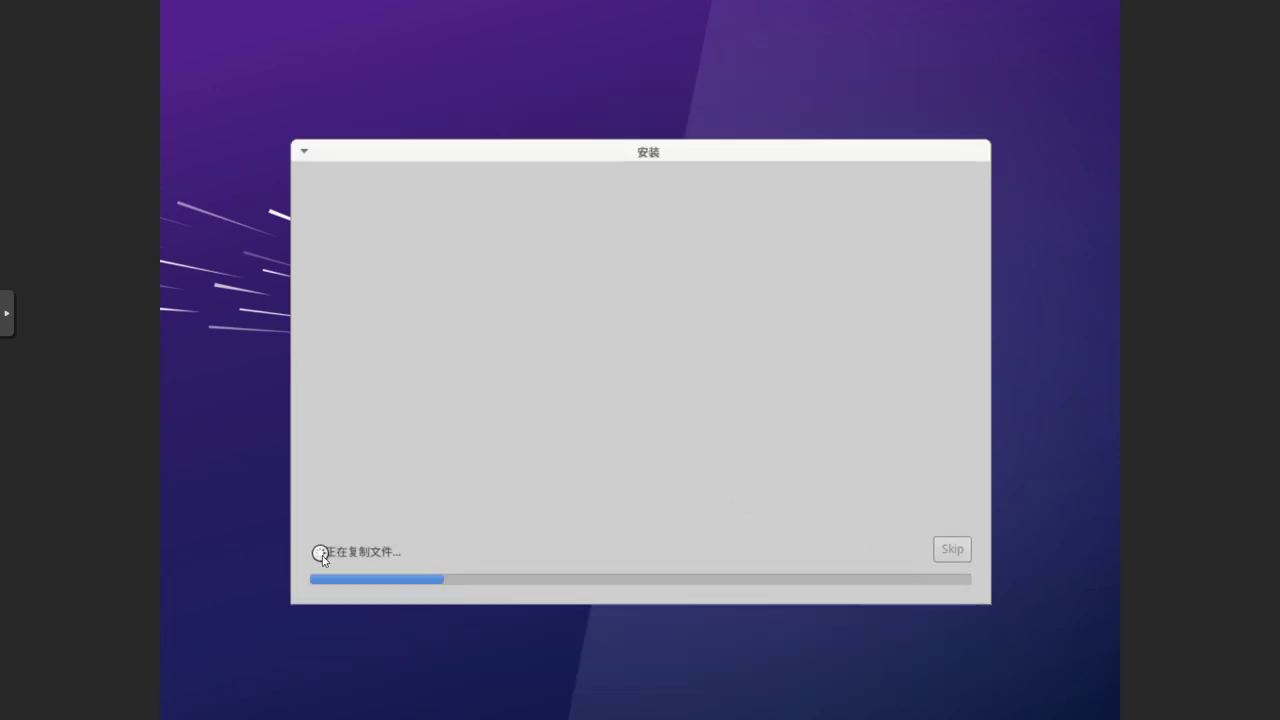
- Expand the installation log and page through the Xubuntu welcome slides while the files are copied
click(319, 553)
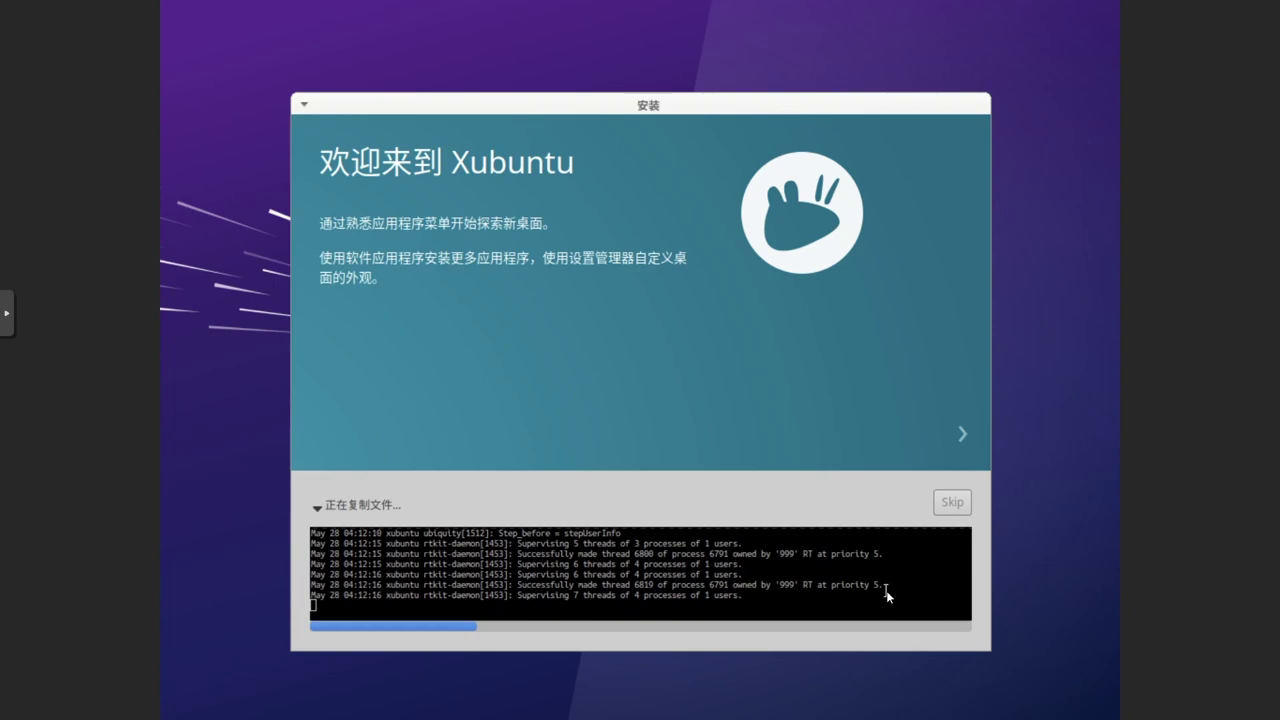
click(962, 434)
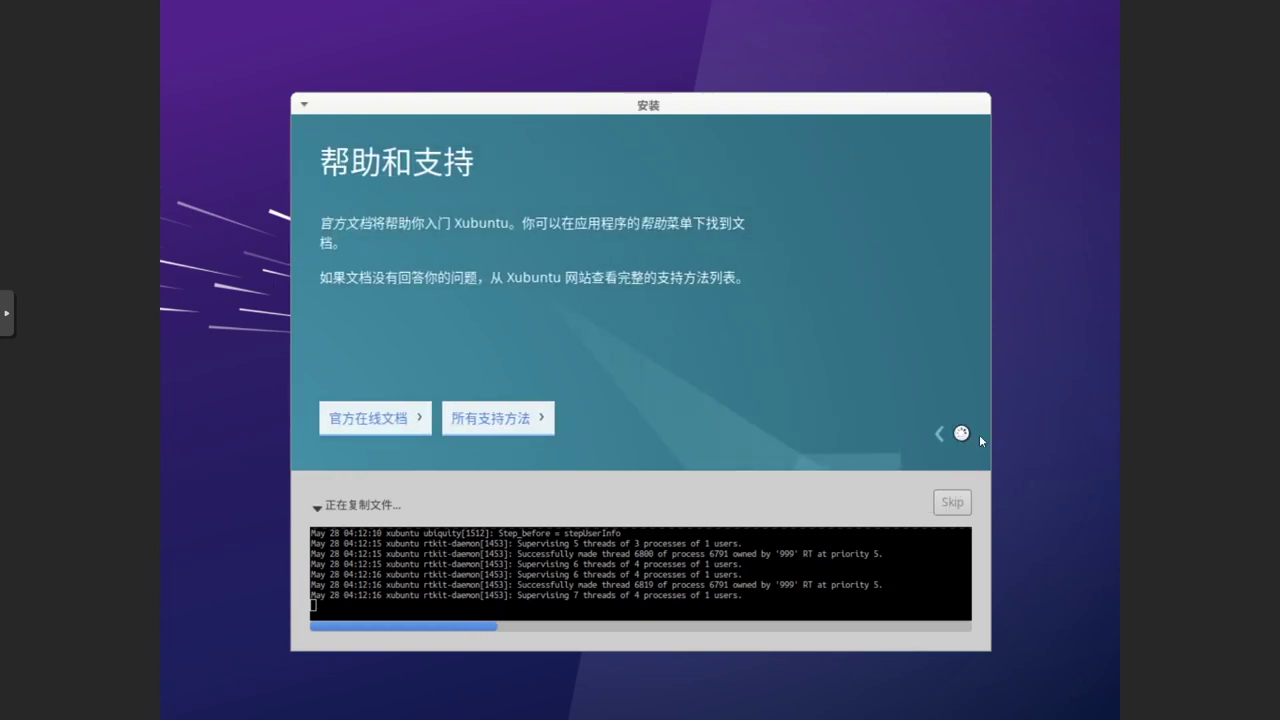
click(966, 435)
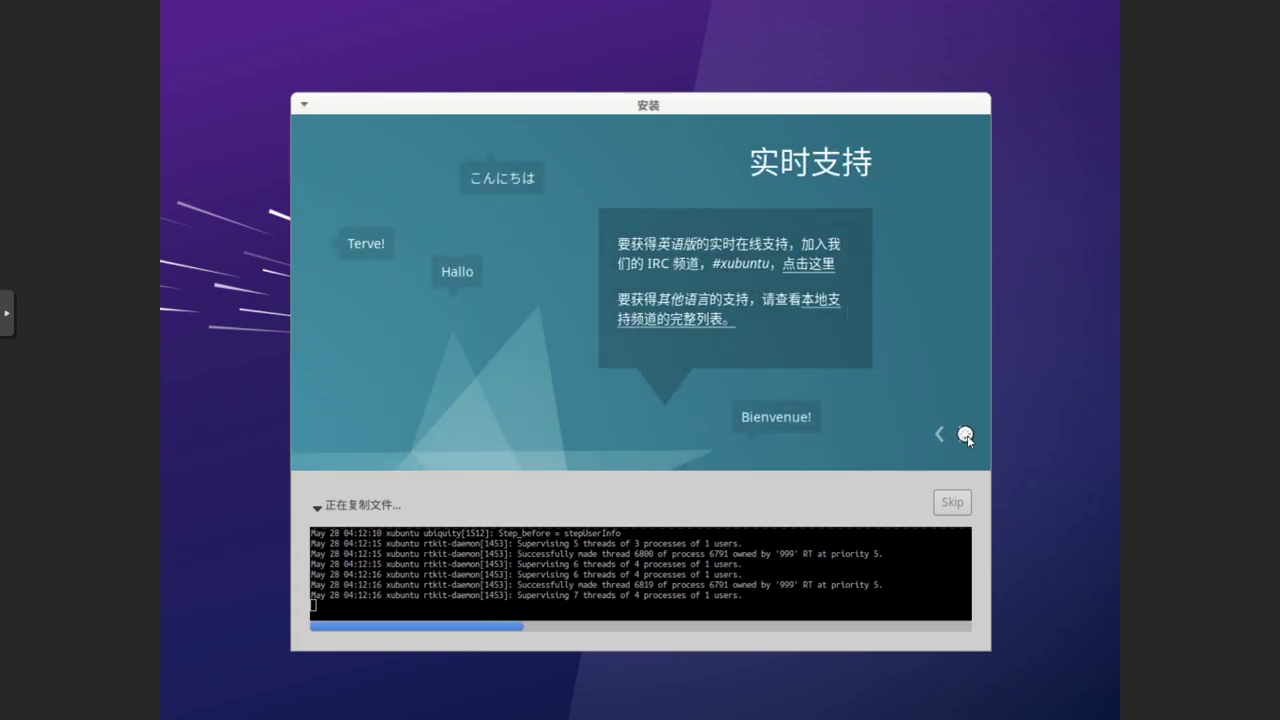
click(966, 435)
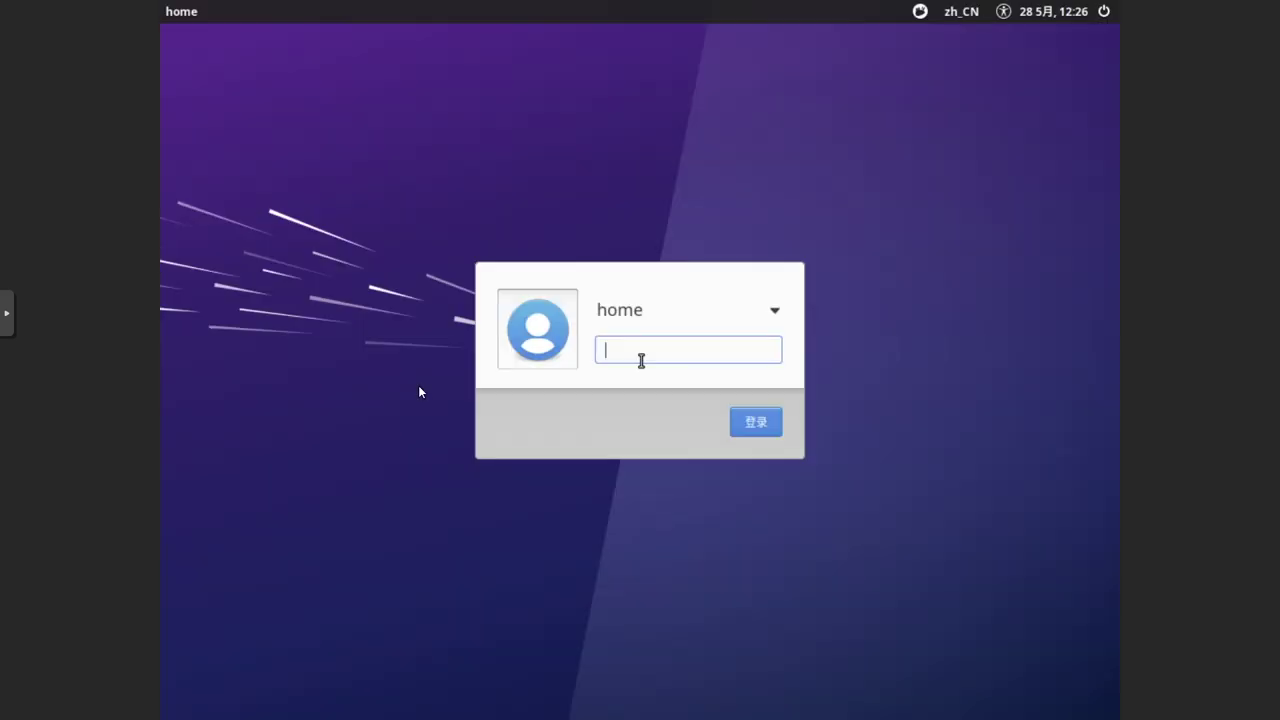
- Log in to the home account with its password and enable cloud pinyin
text(1)
key(Return)
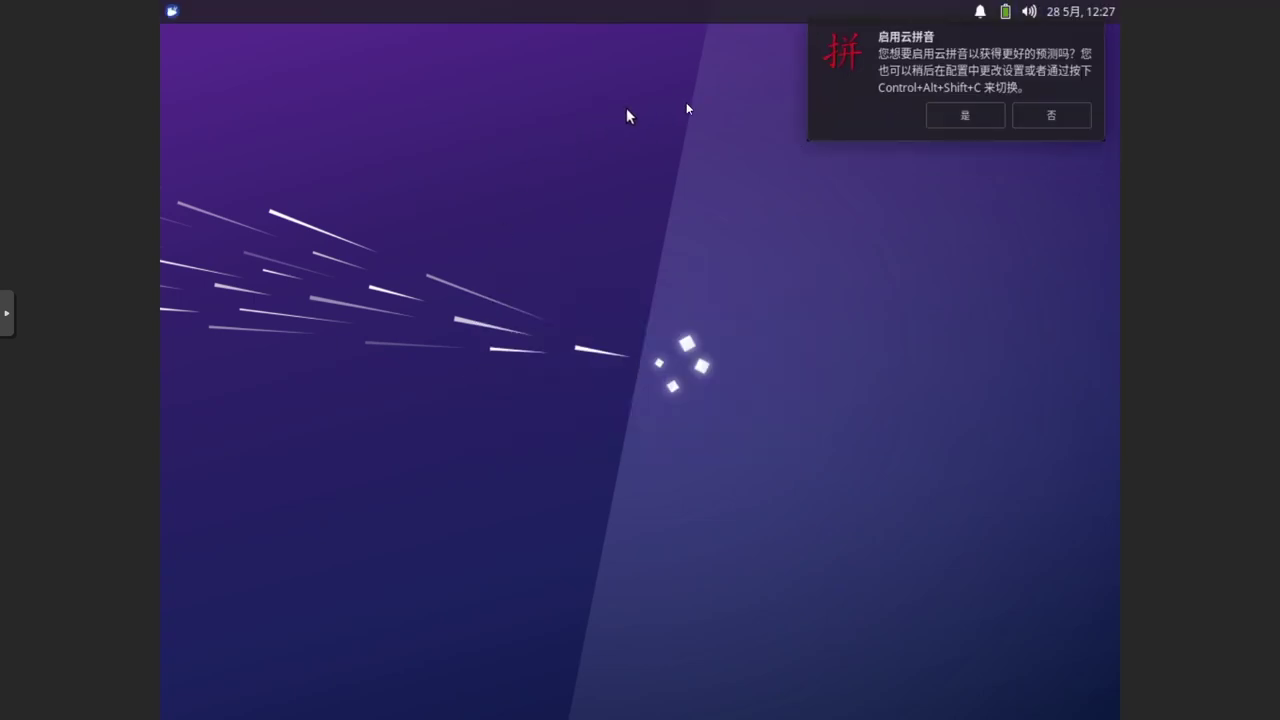
click(965, 117)
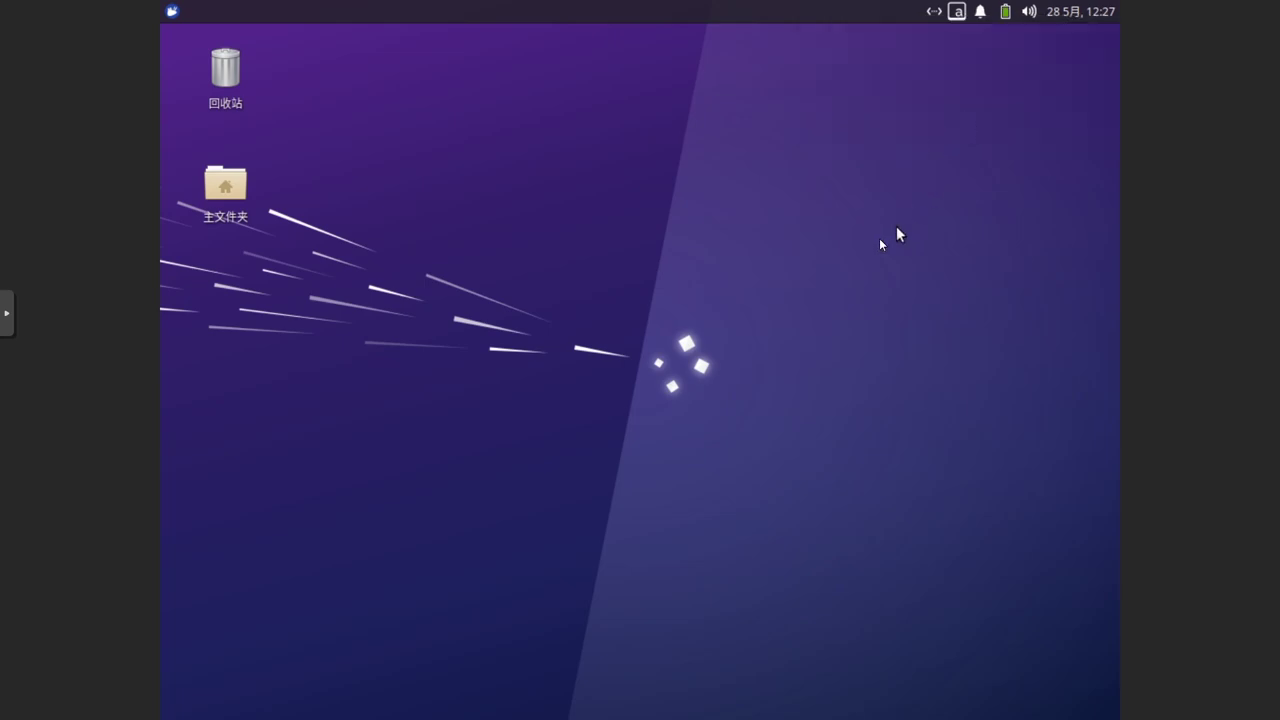
- Set the display resolution to 1920x1080, keep the new configuration, and close the display settings
key(super)
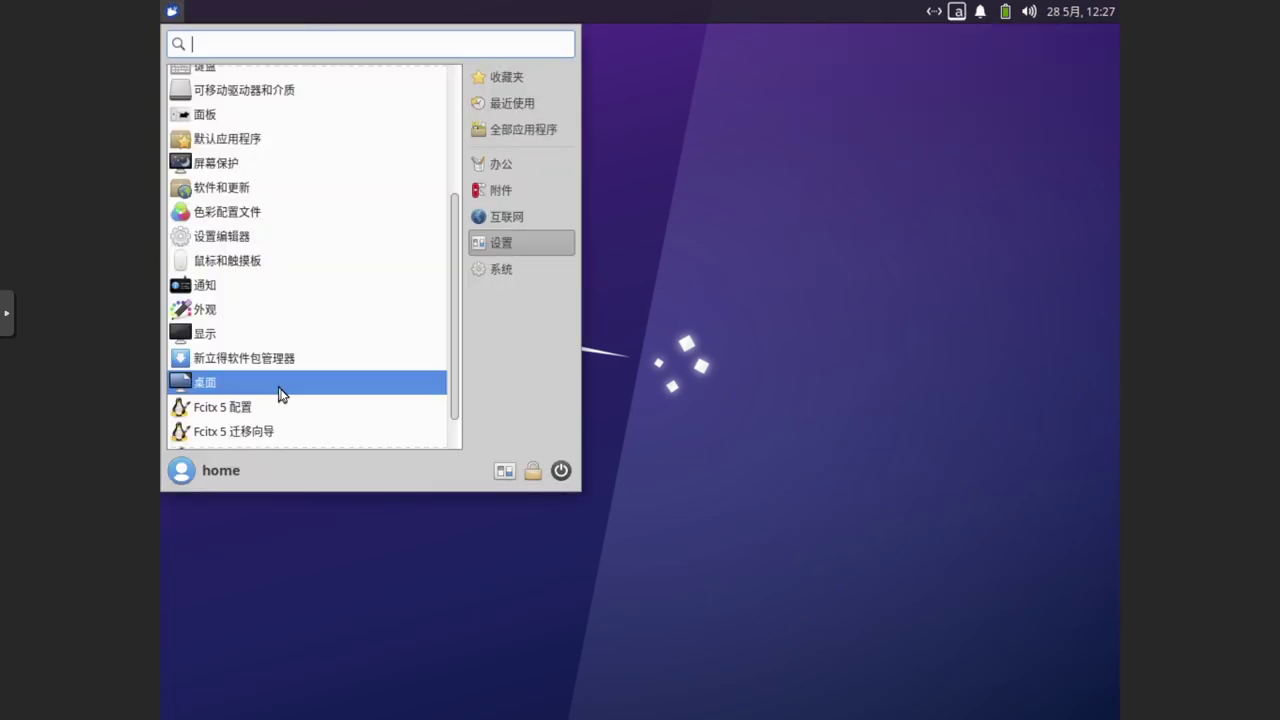
click(294, 337)
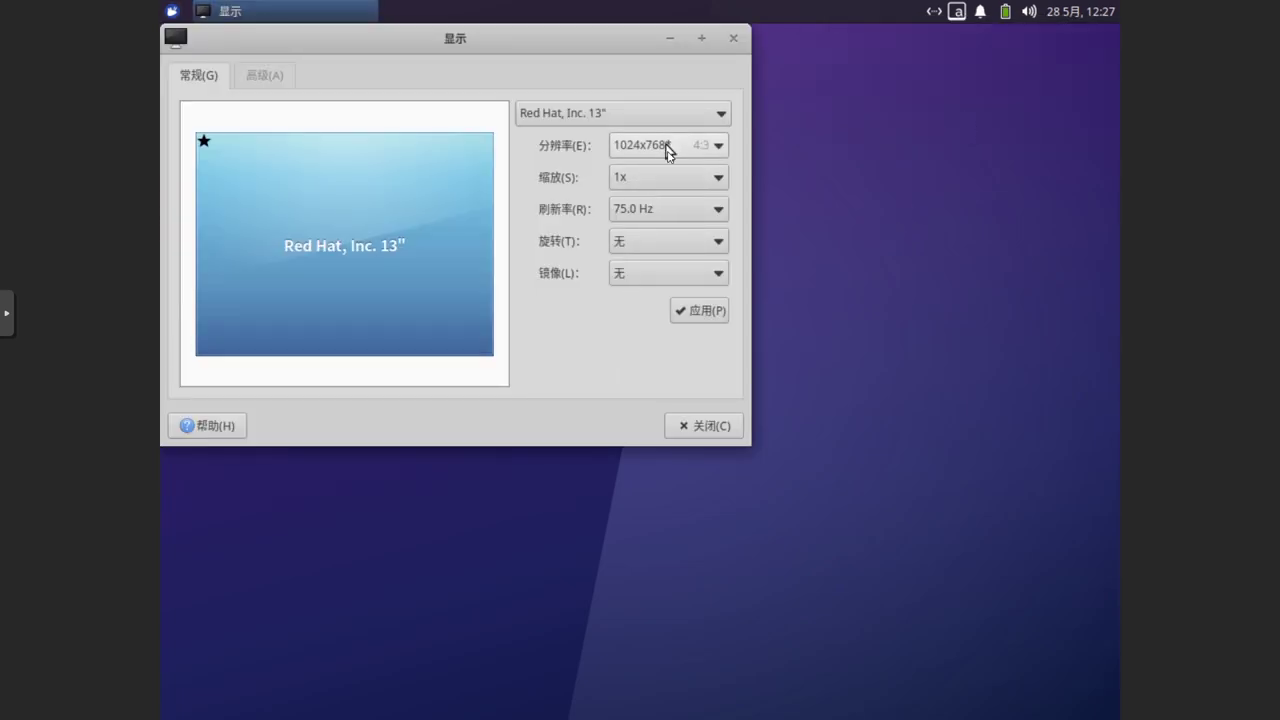
click(668, 120)
click(668, 118)
click(669, 146)
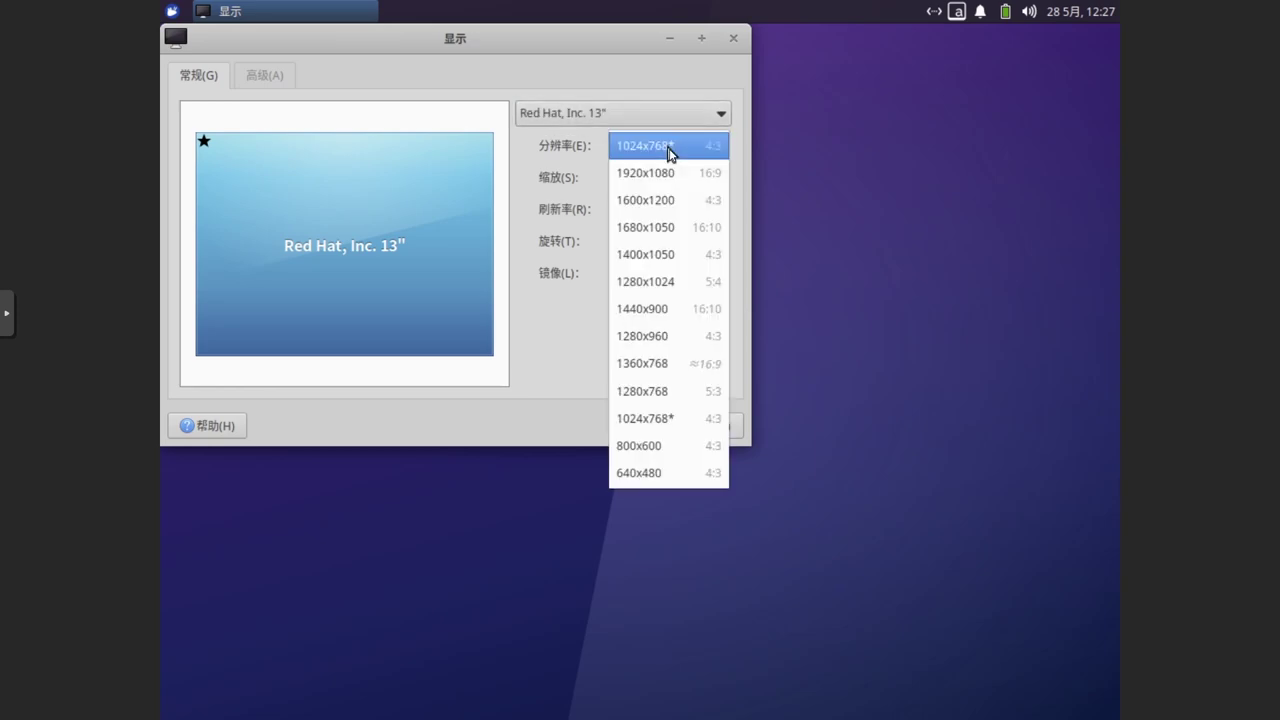
click(671, 174)
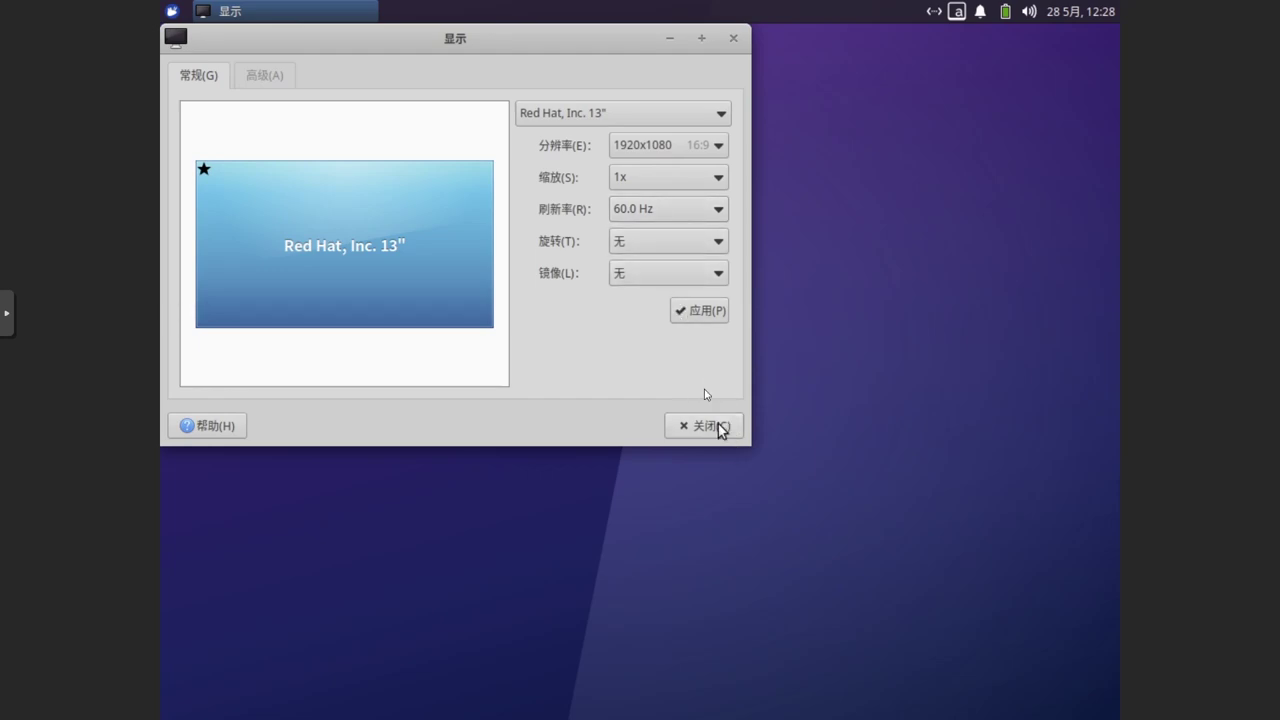
click(695, 313)
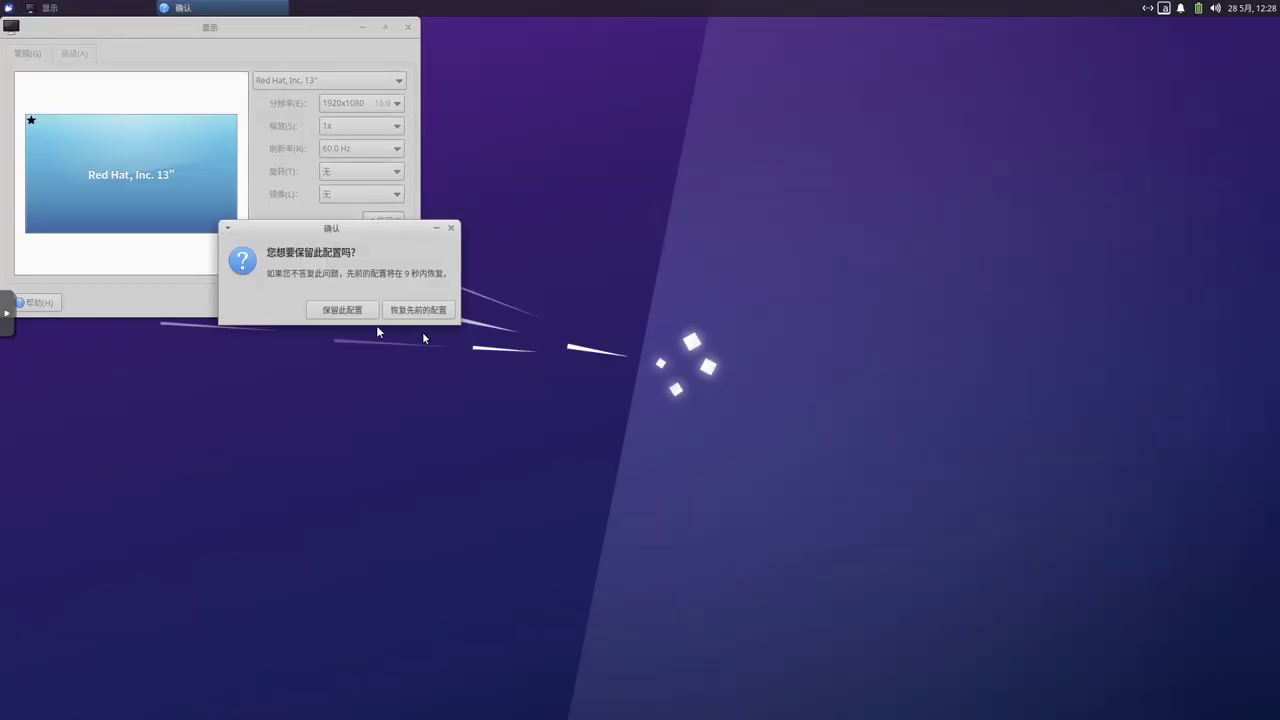
click(346, 310)
key(Escape)
- View the connection information of the wired network
click(1131, 8)
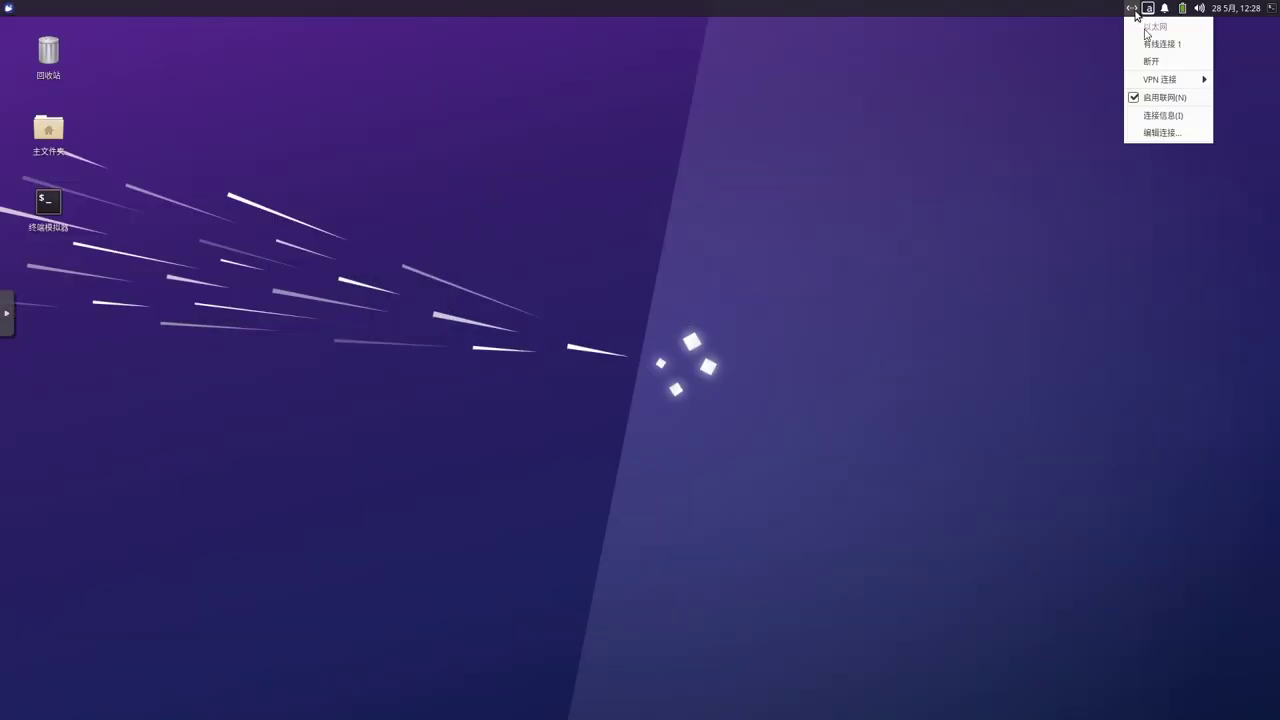
click(1162, 115)
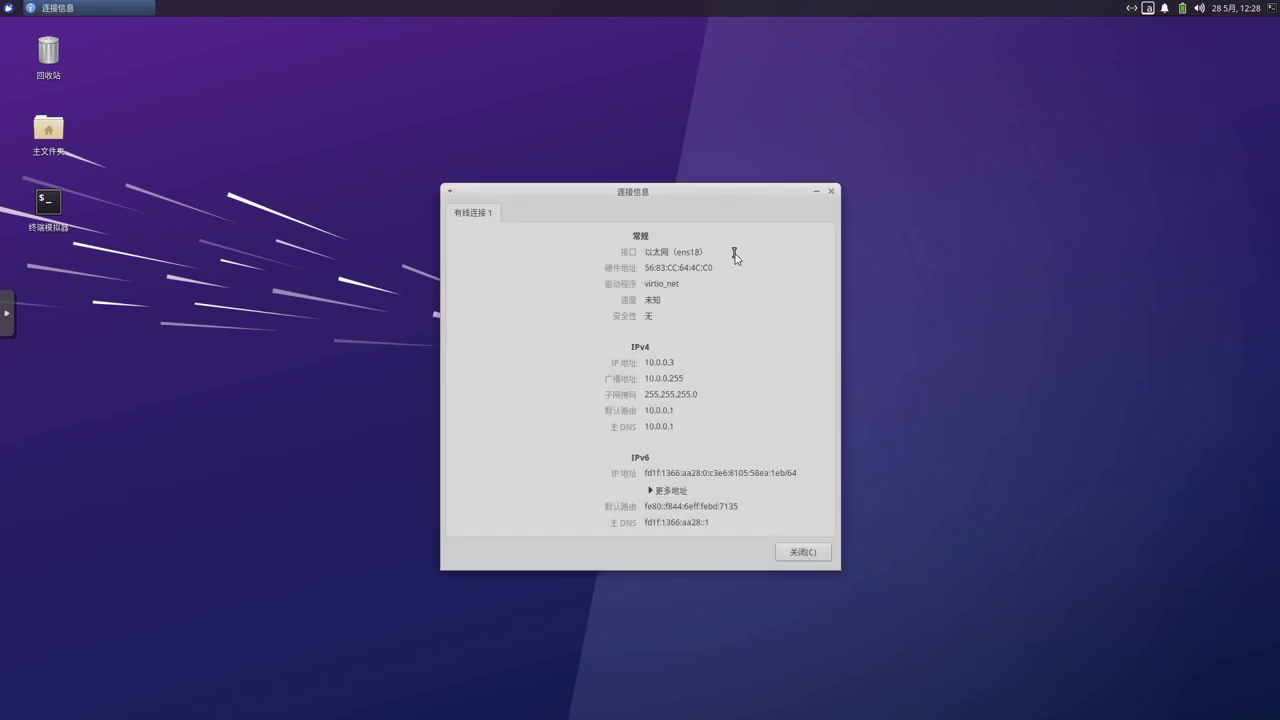
- Set the root password in a terminal with sudo passwd root, entering the account password and the new password twice
text(sudo )
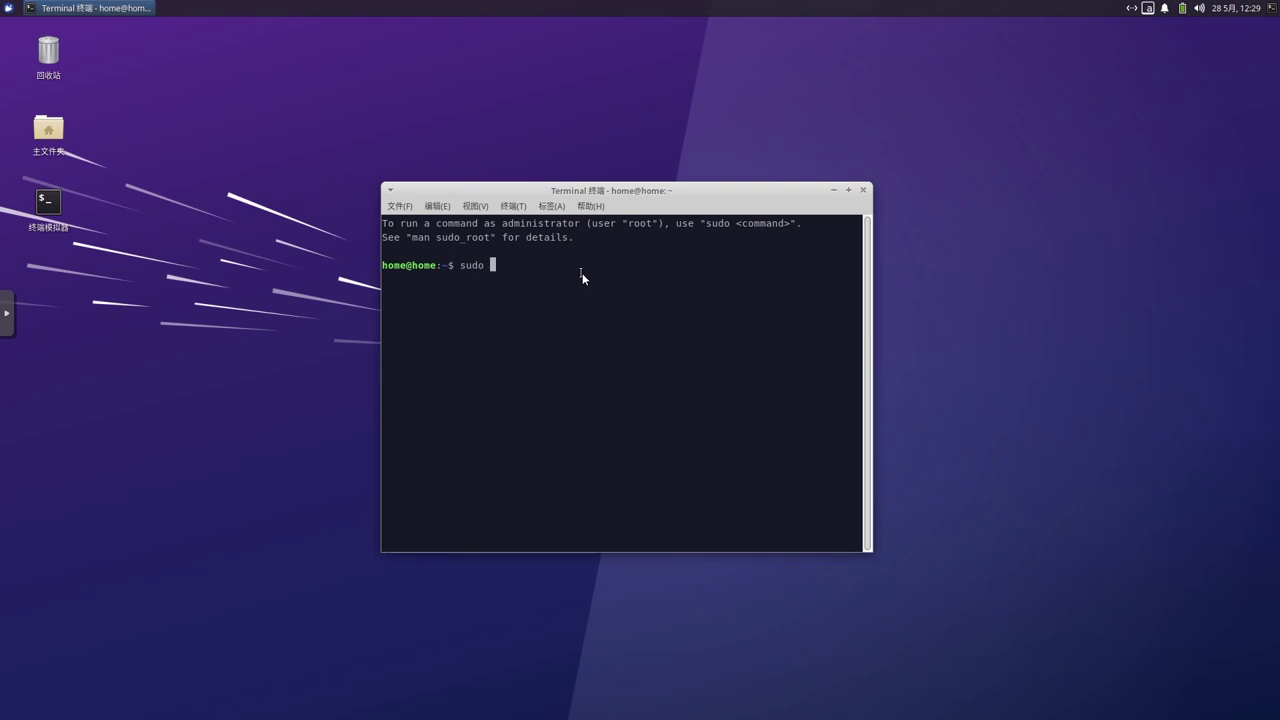
text(passwd root)
key(Return)
key(Return)
key(Return)
key(Return)
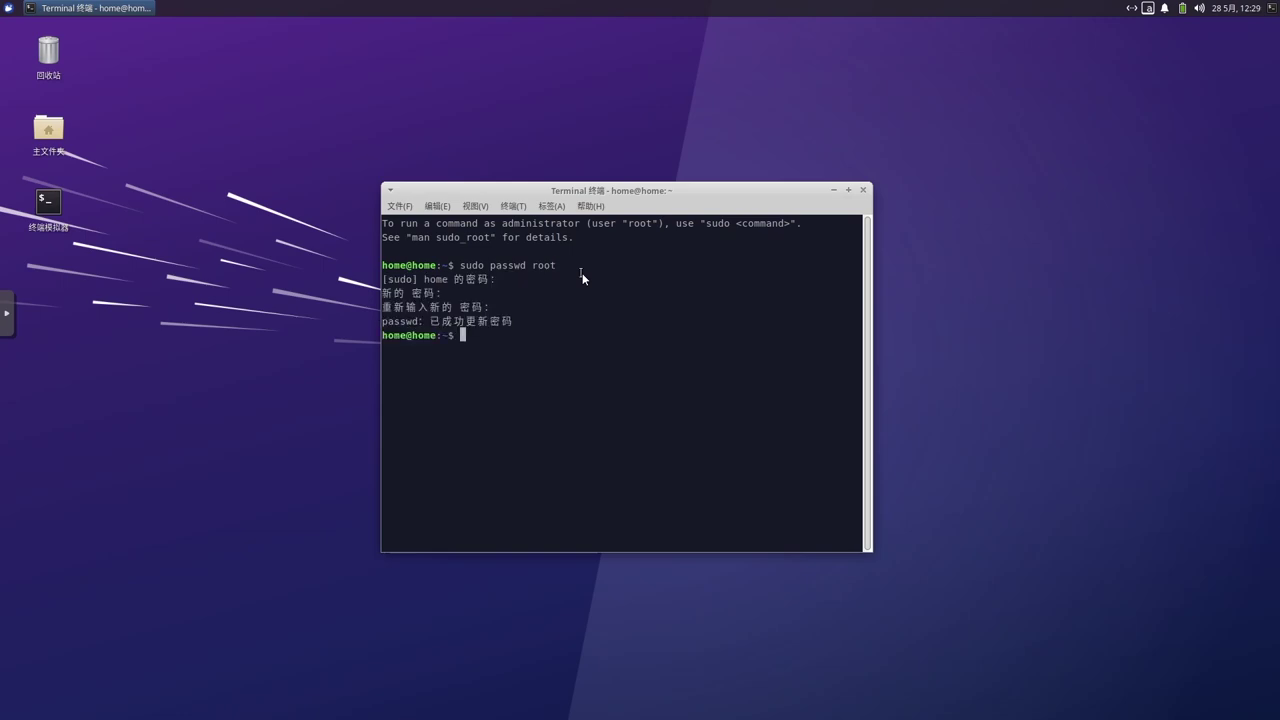
- Switch to the root account with su -, entering the root password
text(su -)
key(Return)
key(Return)
- Refresh the package lists with apt-get update, and upgrade all packages with apt-get upgrade, agreeing to continue
text(apt)
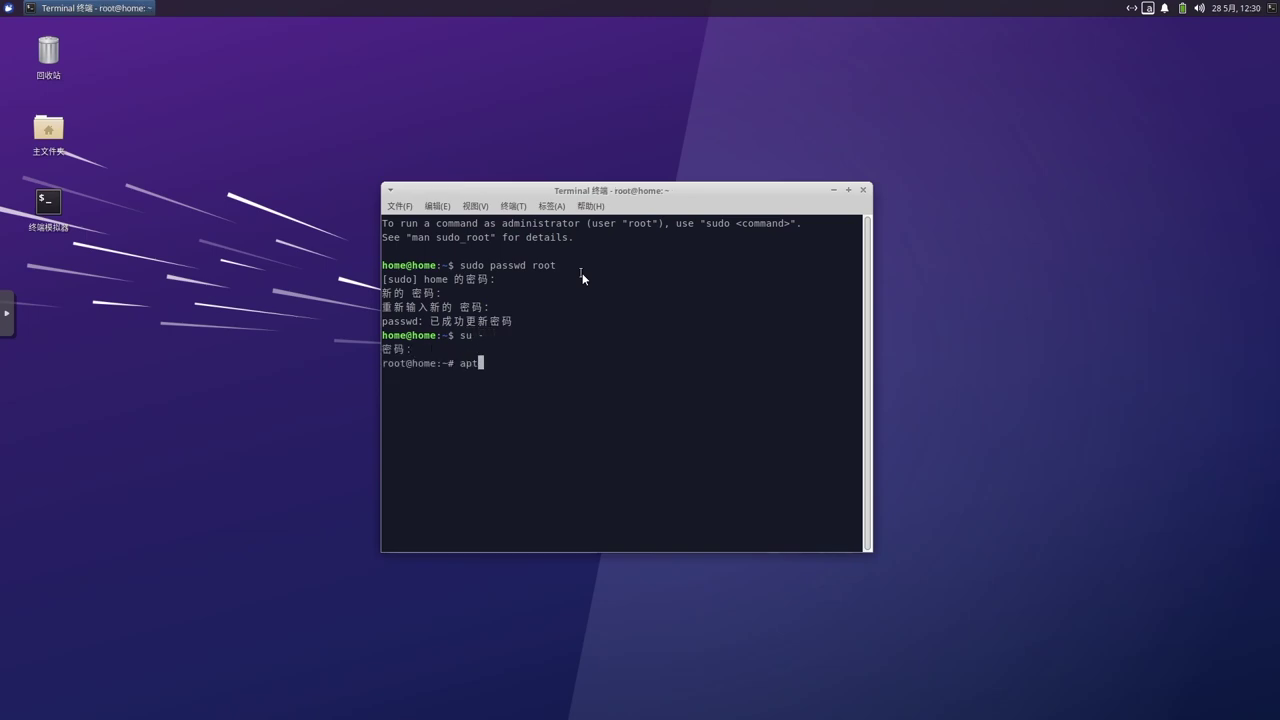
text(-get update)
key(Return)
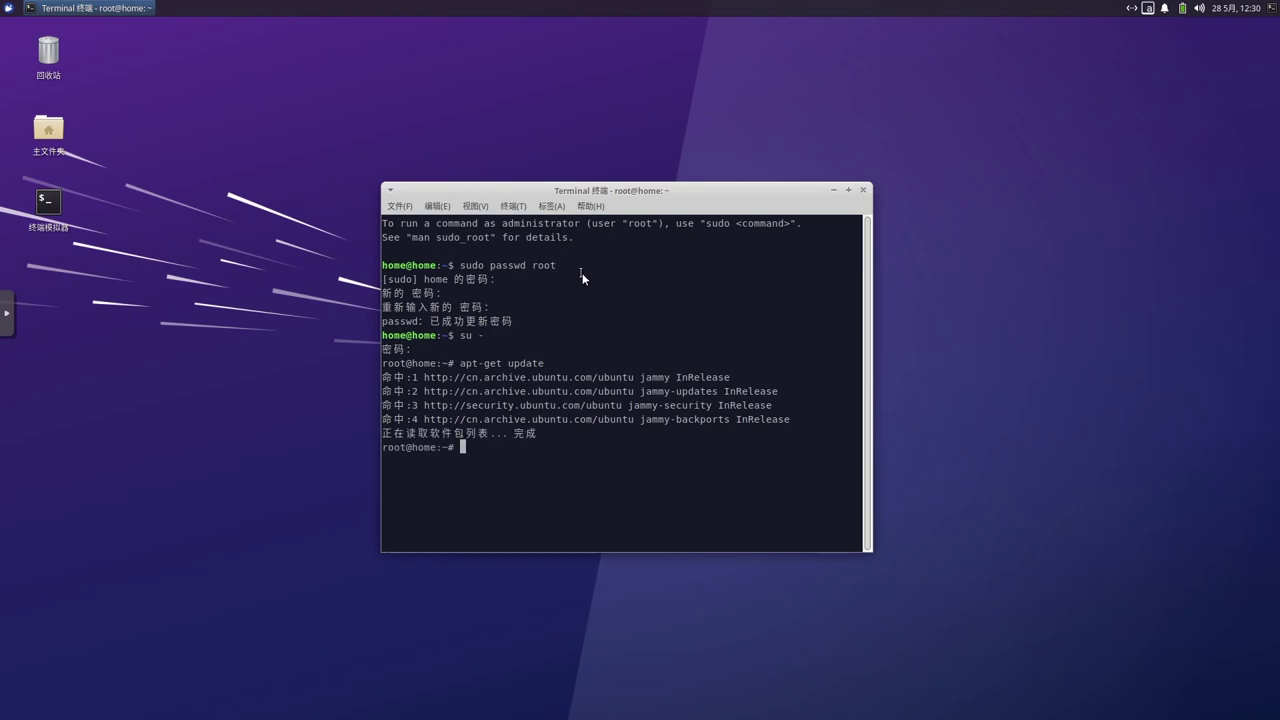
text(apt-get upgrade)
key(Return)
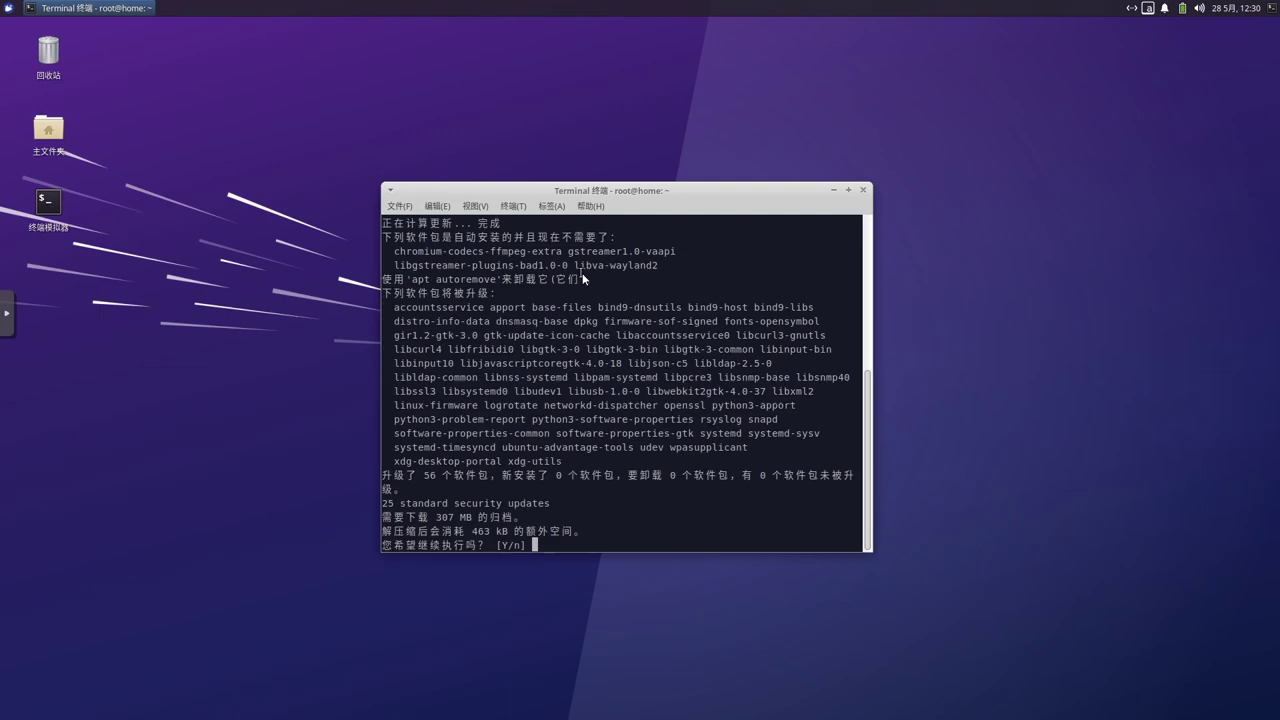
text(y)
key(Return)
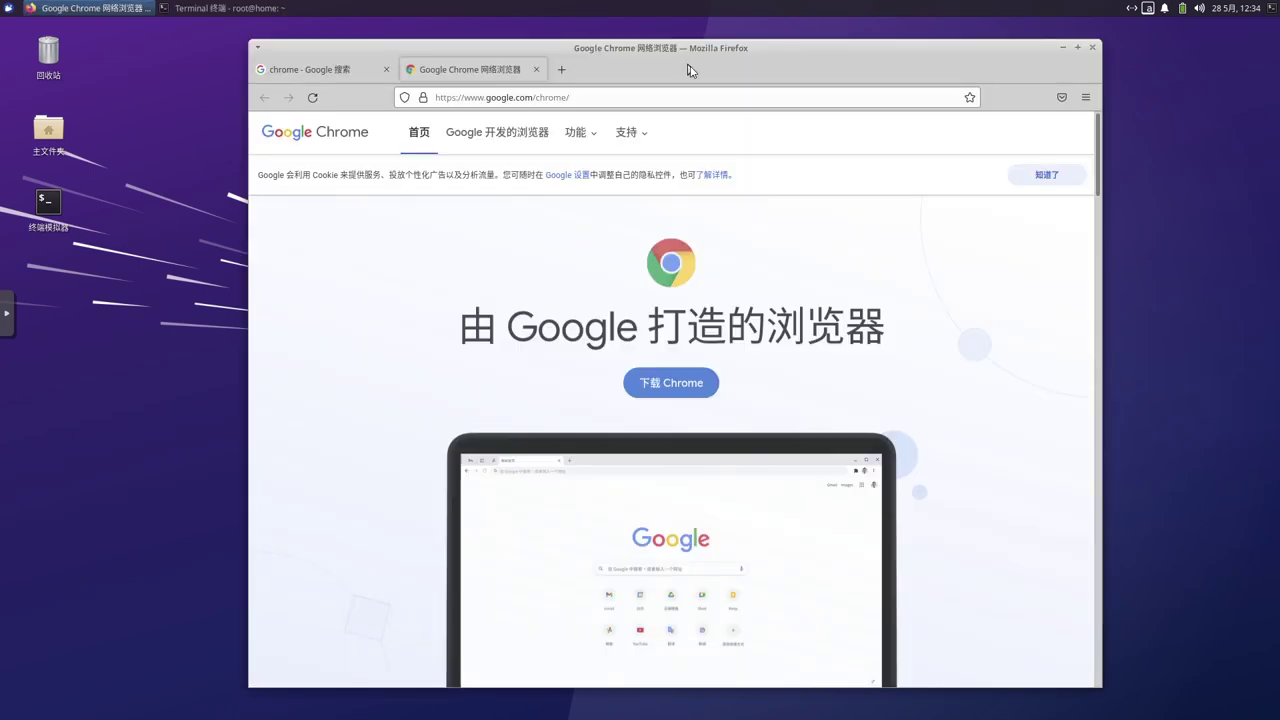
- Download the 64-bit .deb package of Google Chrome for Debian/Ubuntu and accept its terms
click(689, 374)
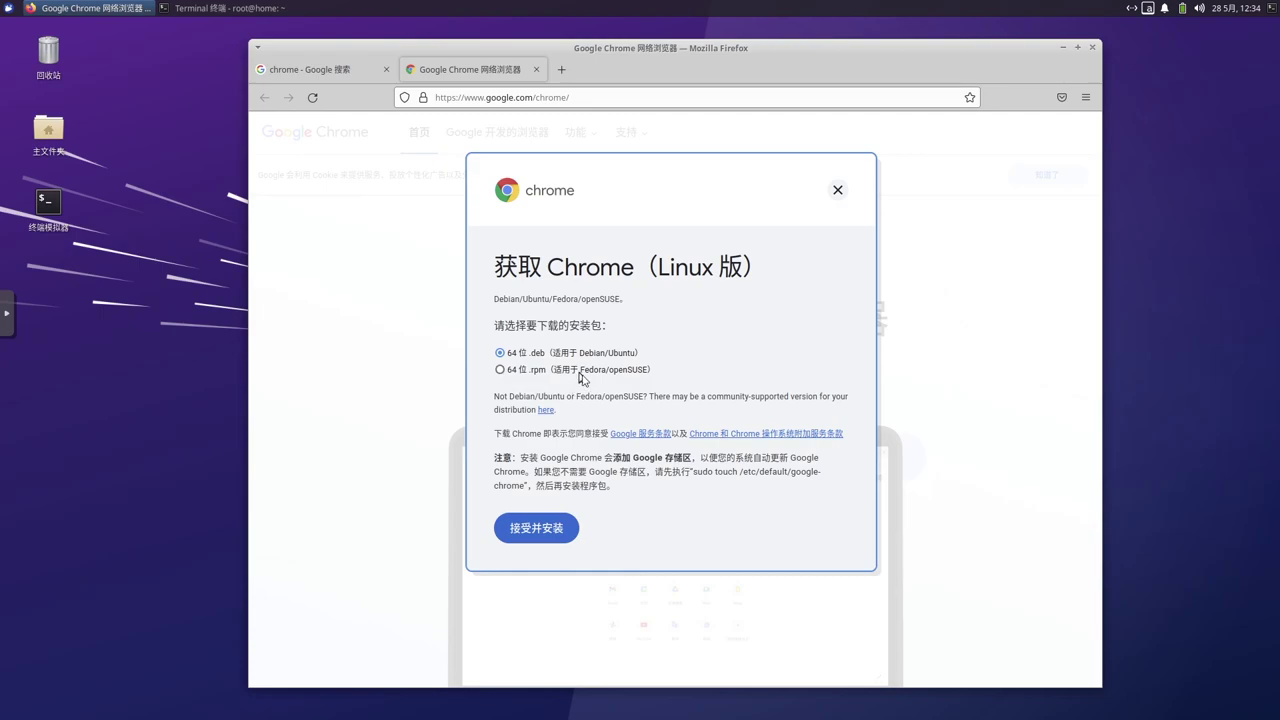
click(557, 534)
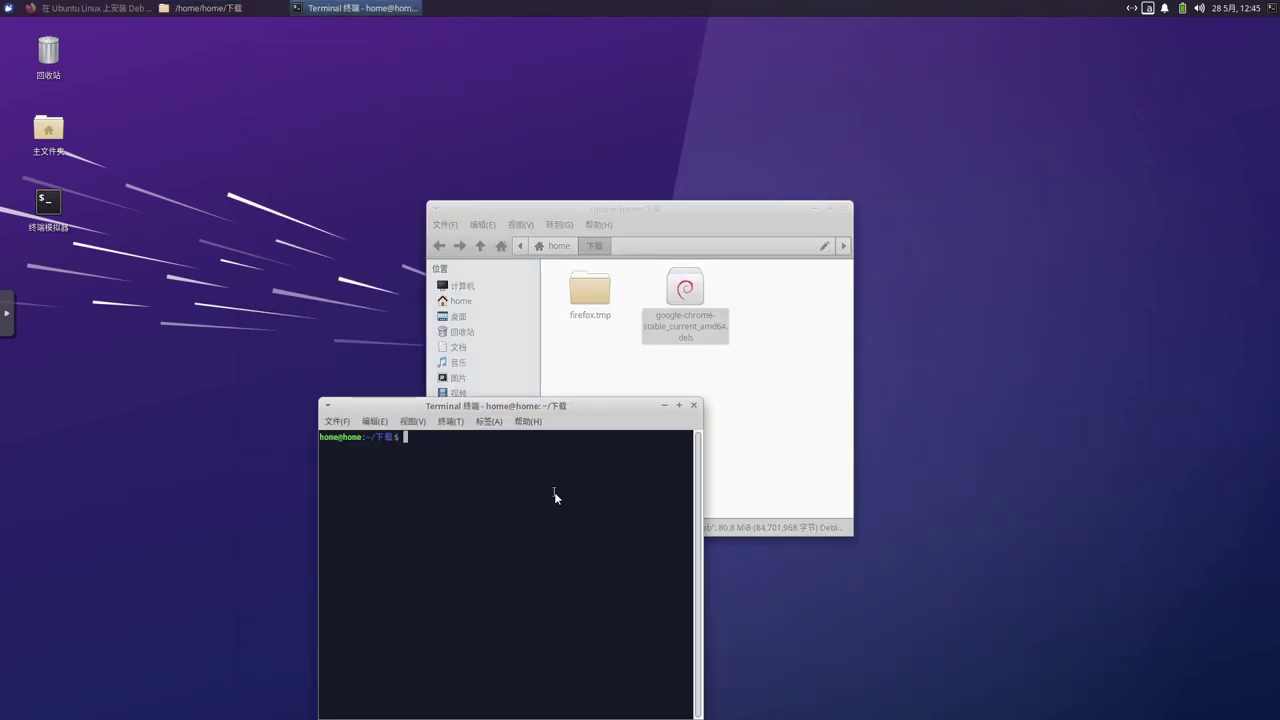
- Install ./google-chrome-stable_current_amd64.deb from the 下载 folder with sudo apt install, entering the account password
text(sudo apt install ./"F)
key(BackSpace)
key(BackSpace)
text(/)
right_click(532, 451)
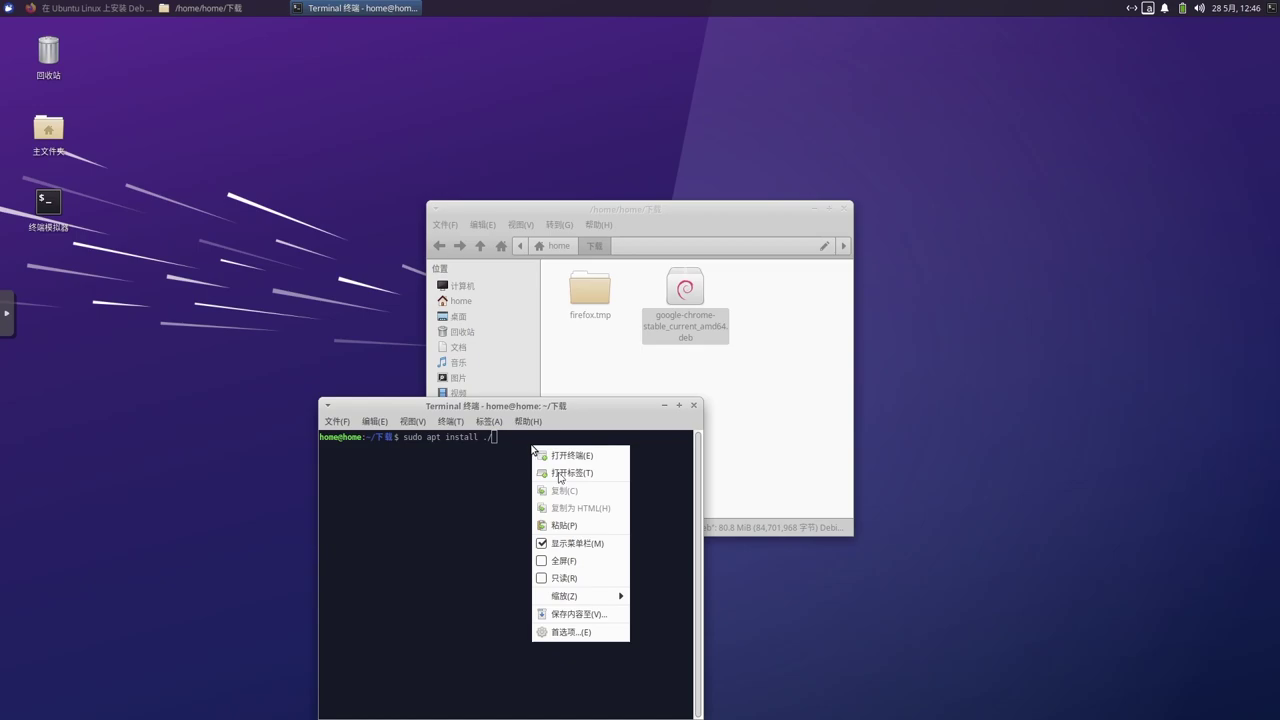
click(601, 526)
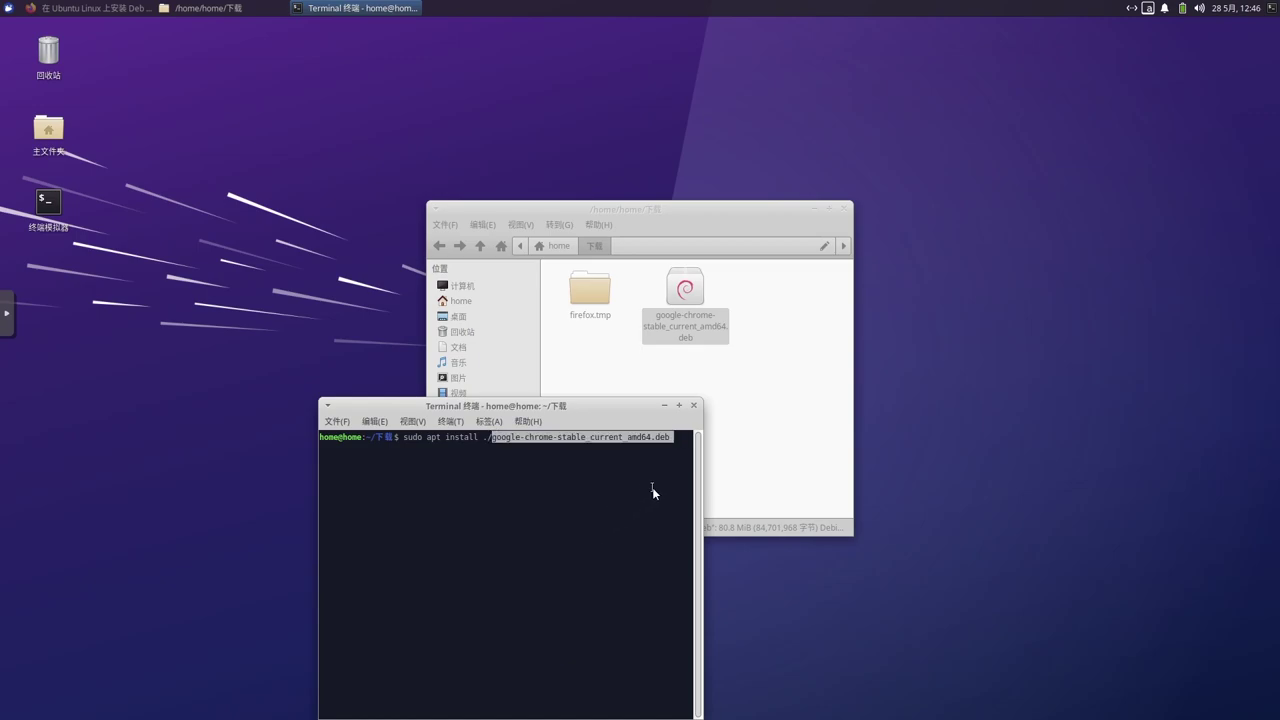
key(End)
key(Return)
key(Return)
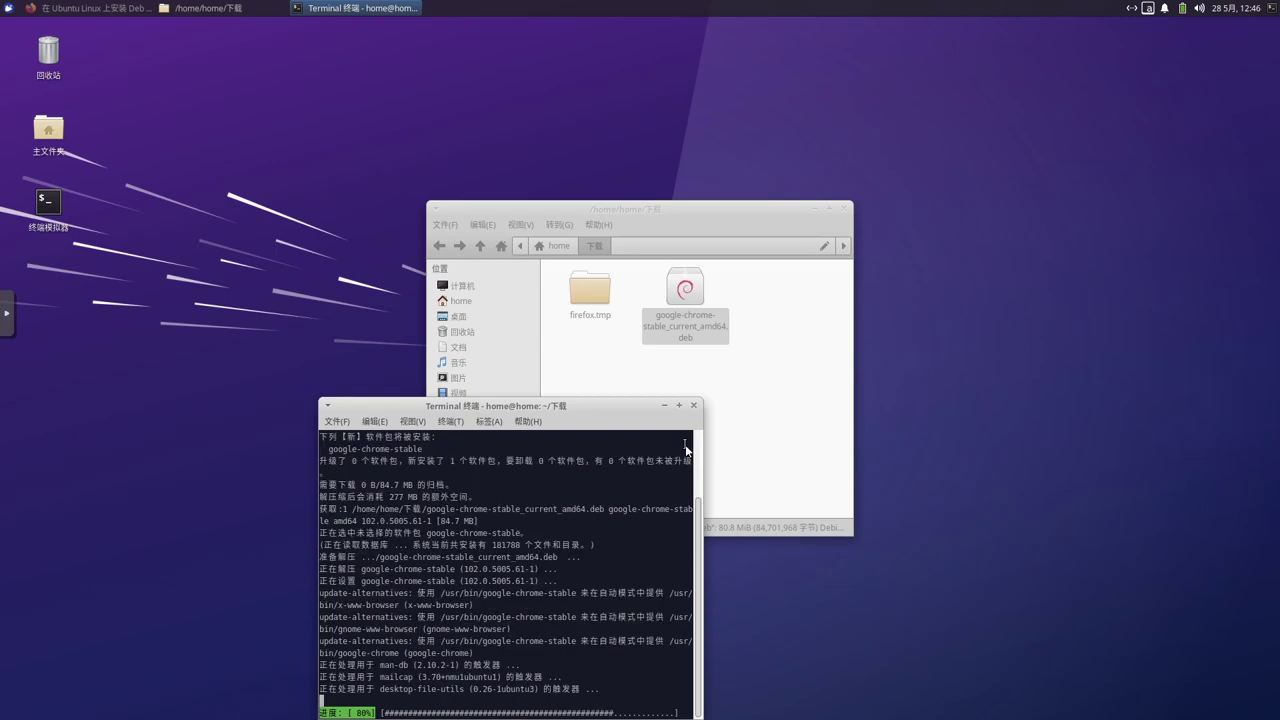
- Find and launch Google Chrome, accepting it as default browser with usage statistics and crash reports sent to Google
click(8, 8)
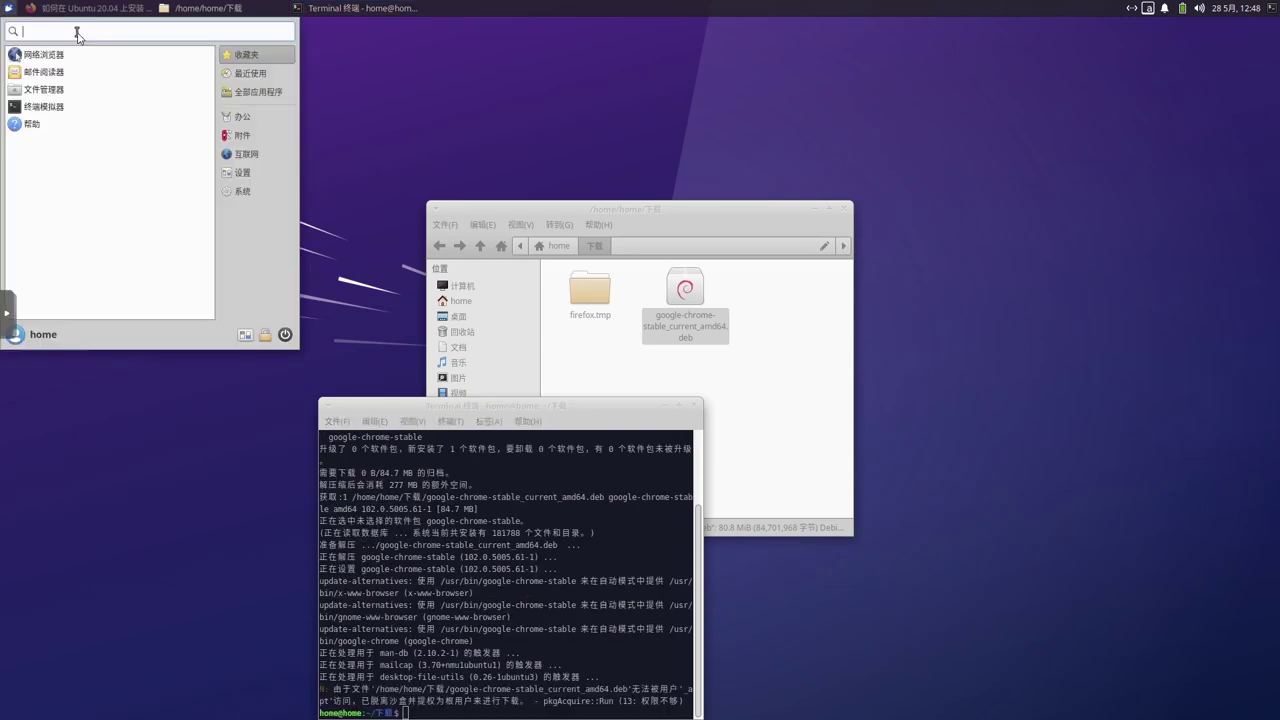
text(ch)
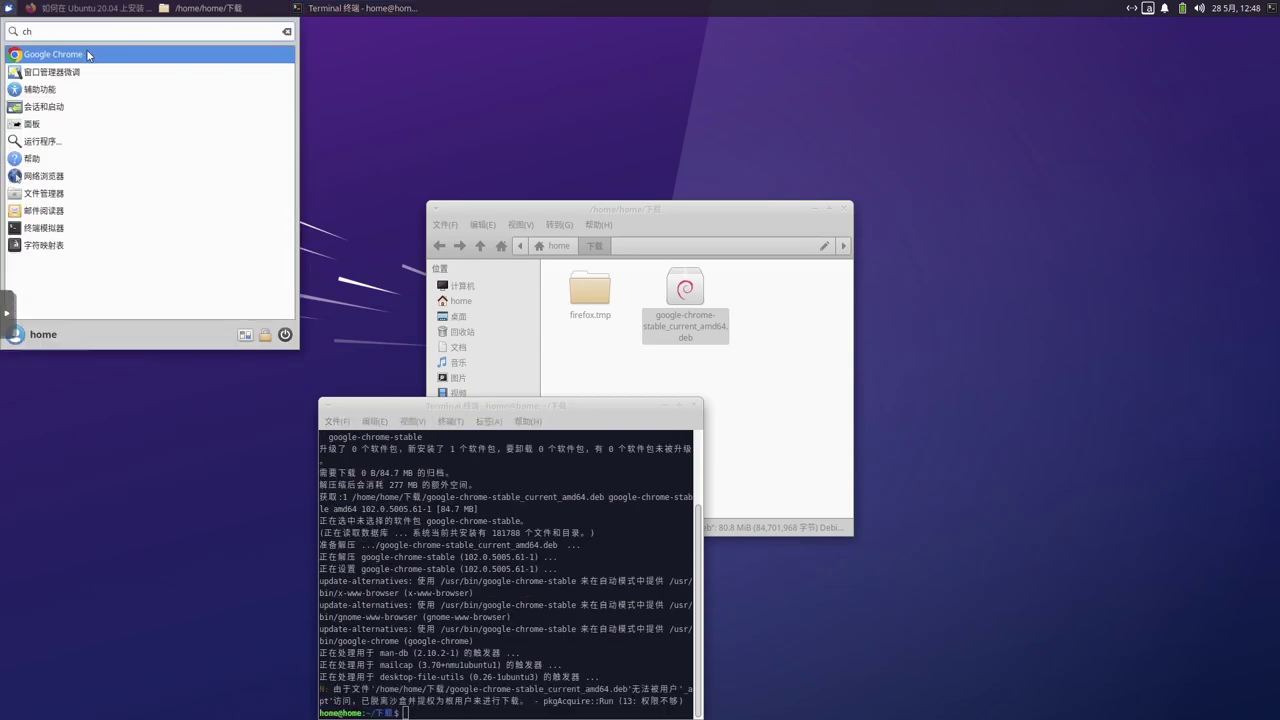
click(93, 56)
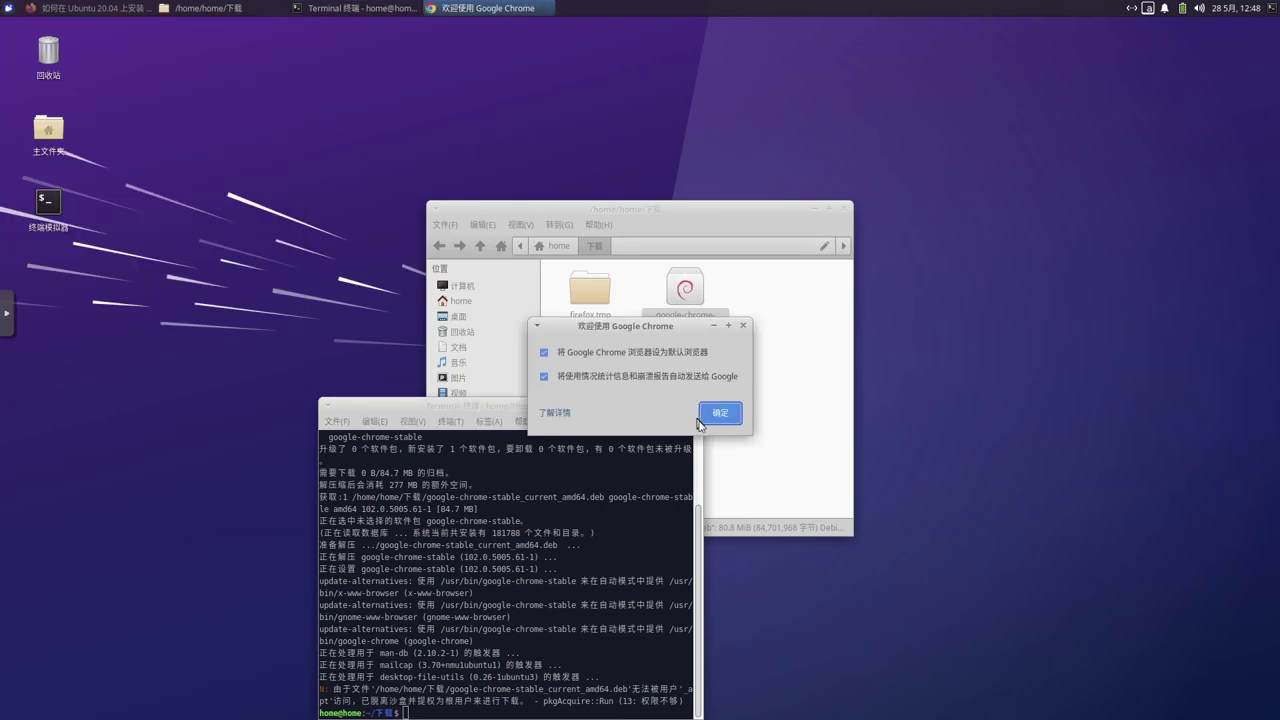
click(716, 417)
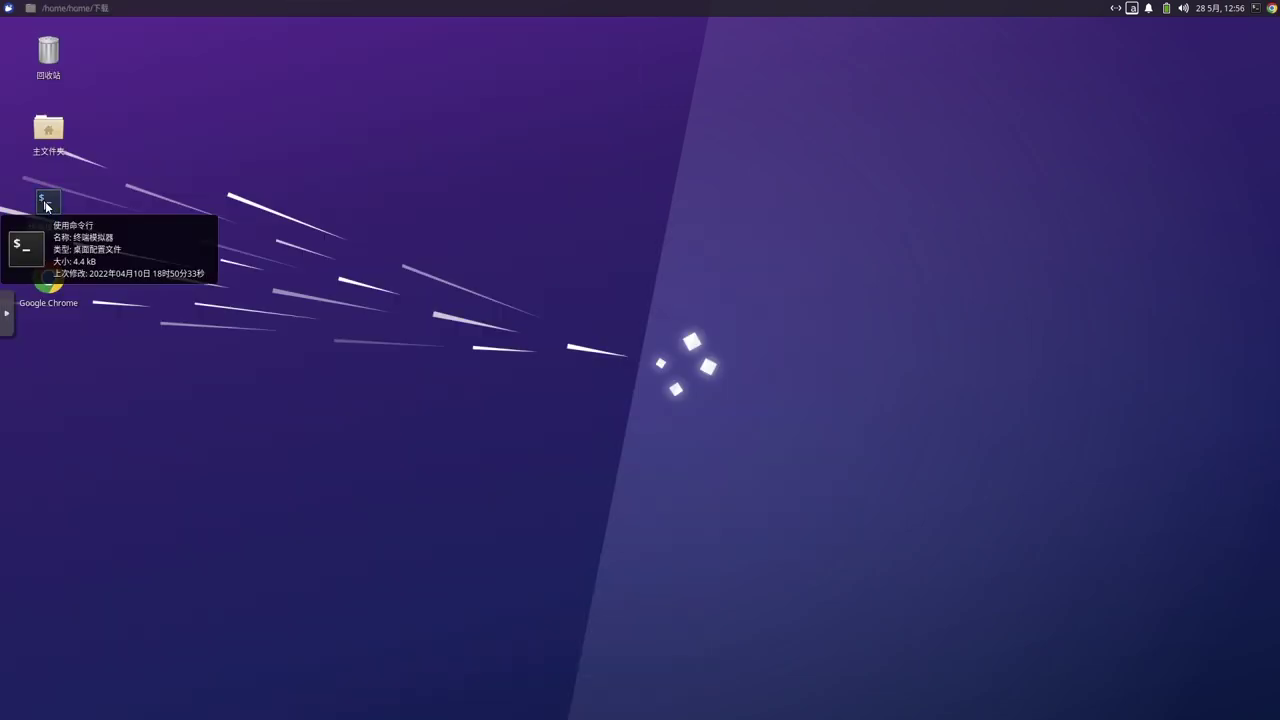
- Open a new terminal from the desktop and become root with su -, entering the root password
double_click(46, 204)
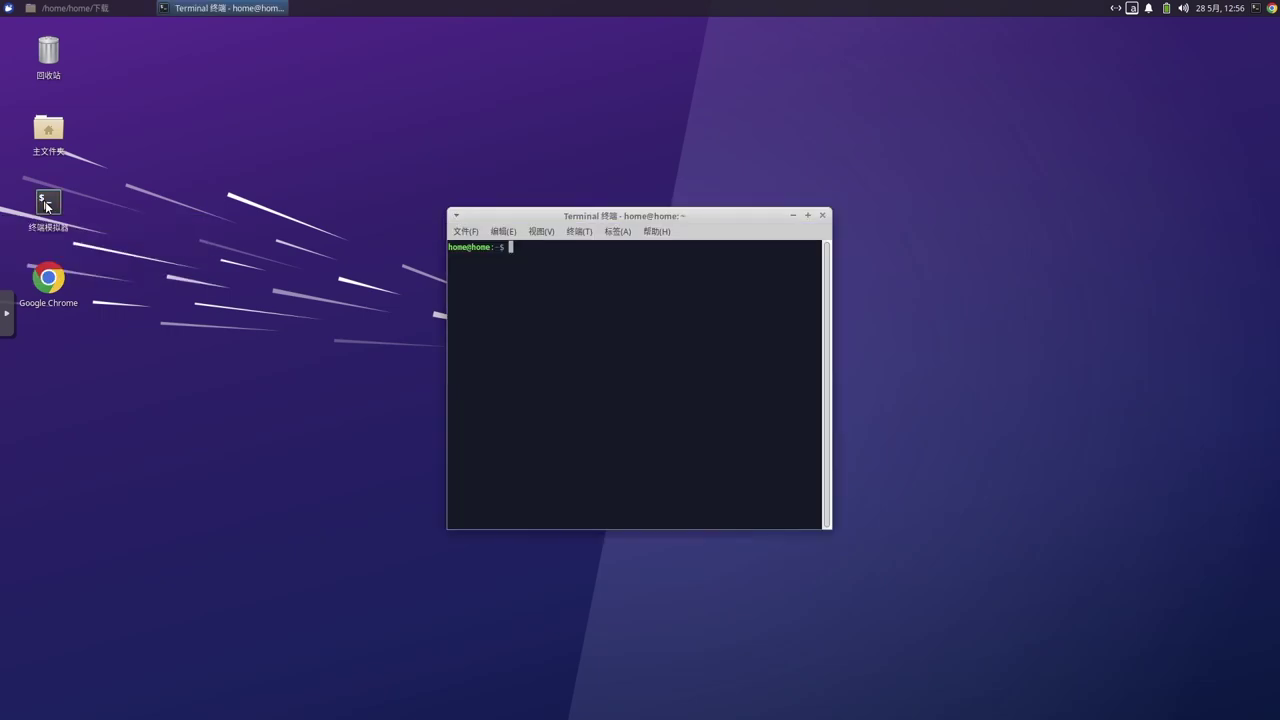
text(su -)
key(Return)
key(Return)
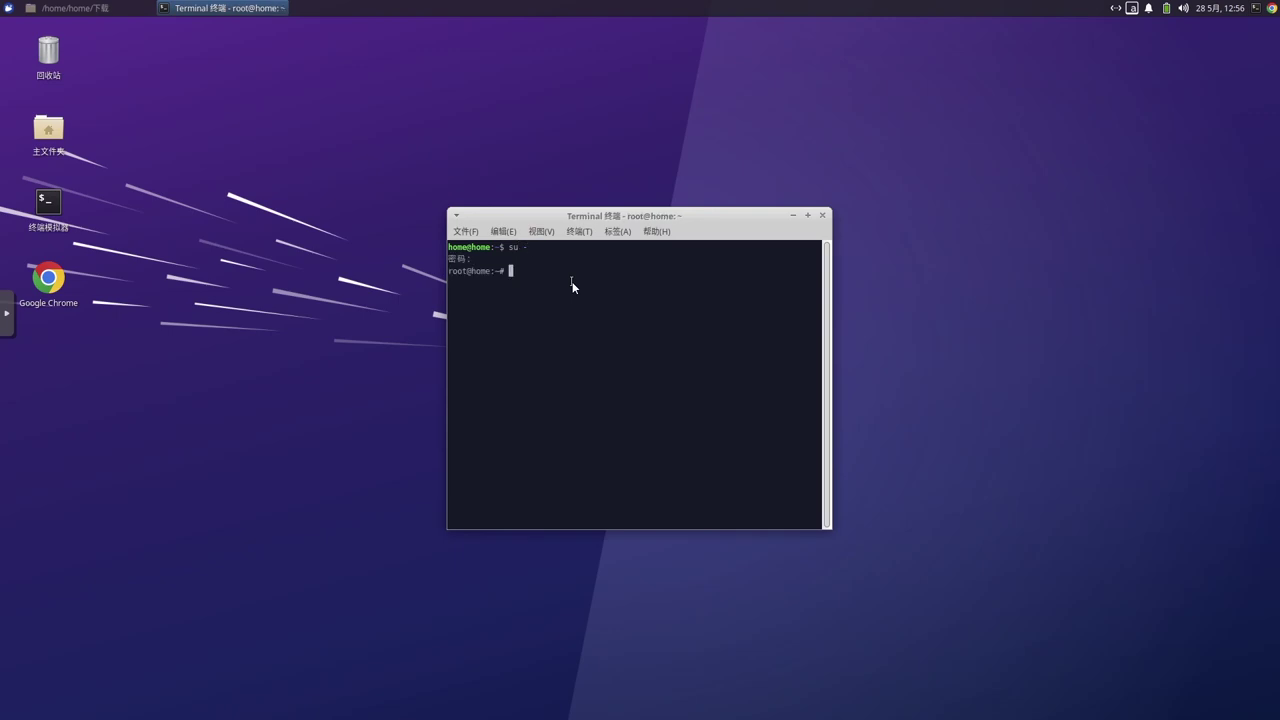
- Refresh the package lists with apt update, and install VirtualBox with apt install virtualbox, agreeing to continue the installation
text(apt update)
key(Return)
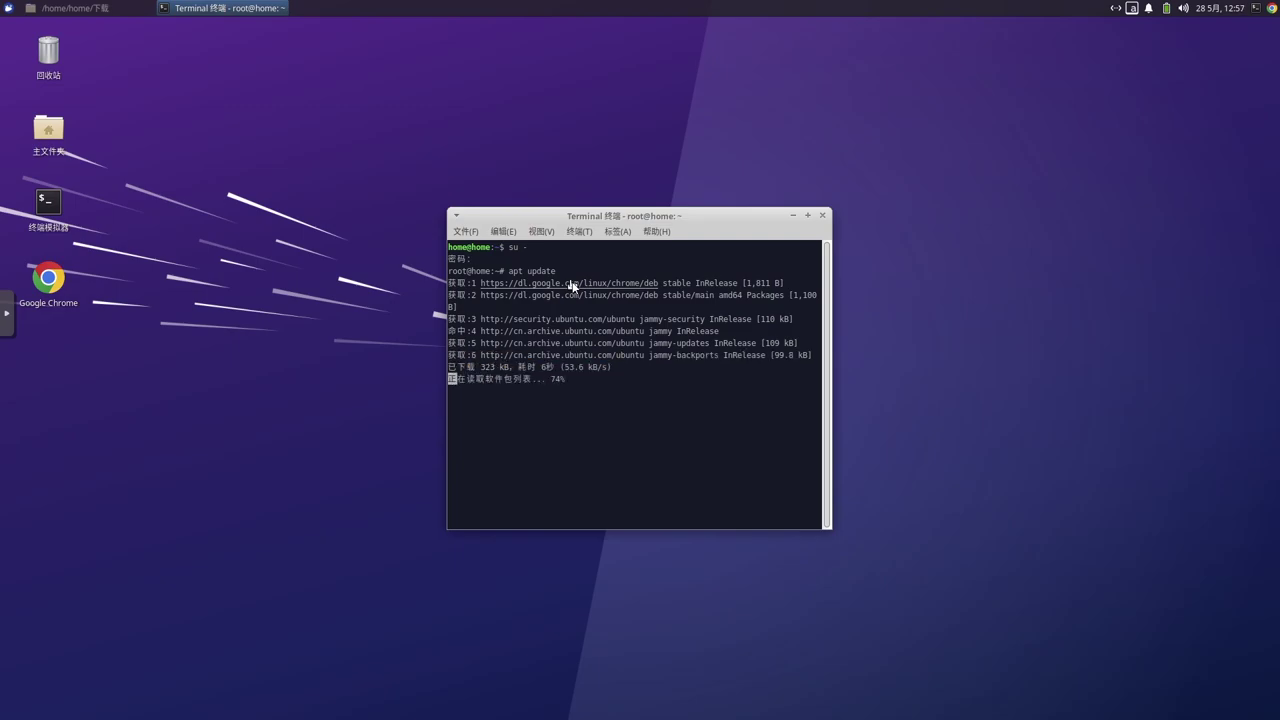
text(apt install virtualbox)
key(Return)
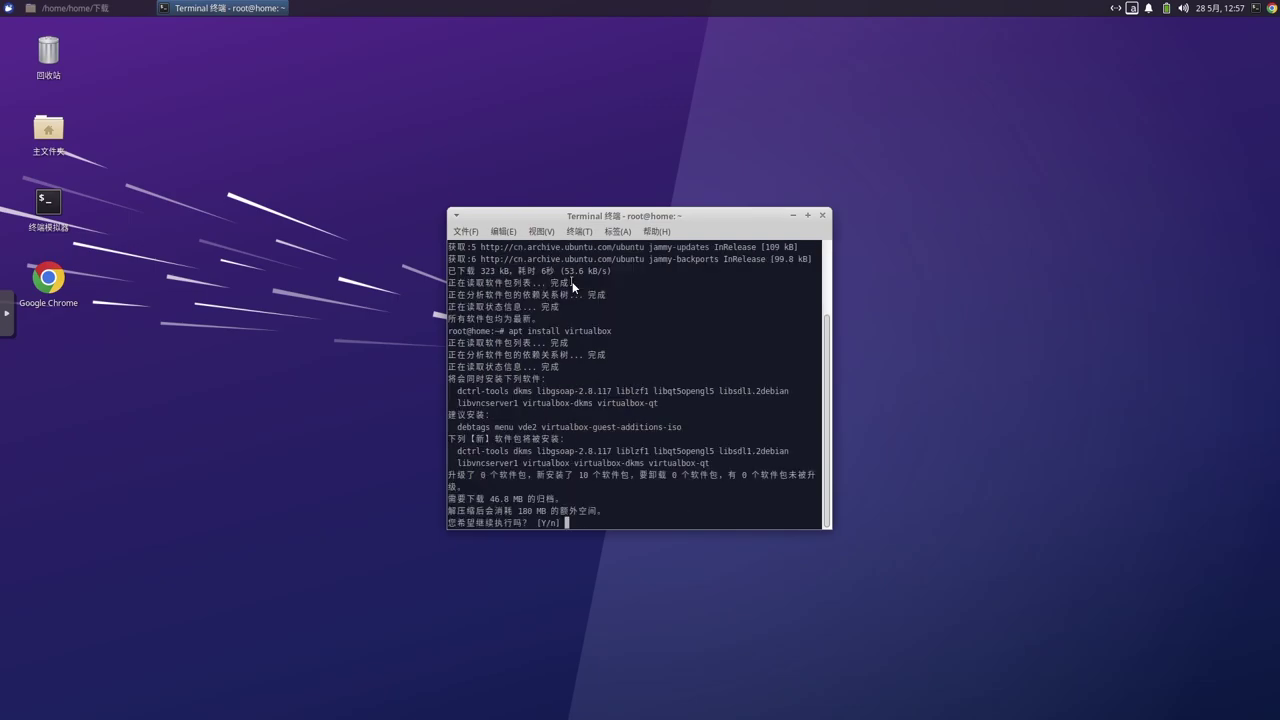
text(y)
key(Return)
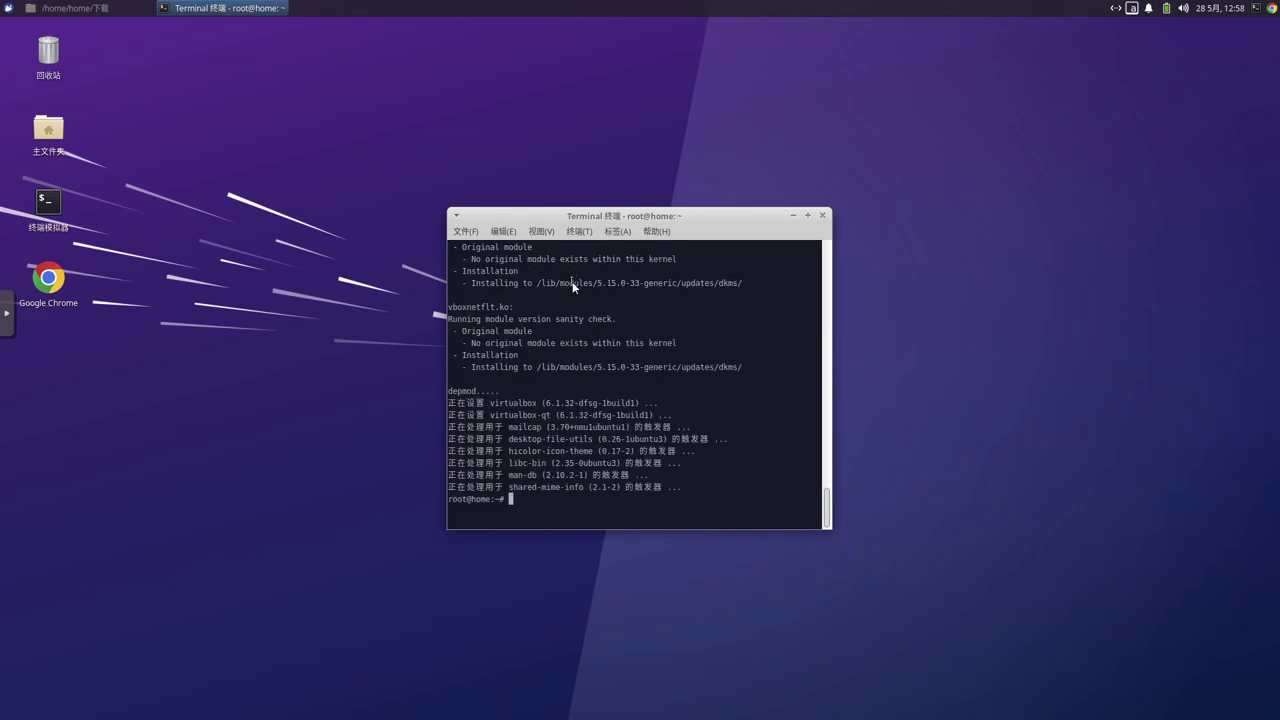
- Find VirtualBox among the installed applications by searching for "vir" and add its launcher to both the desktop and the panel
click(10, 8)
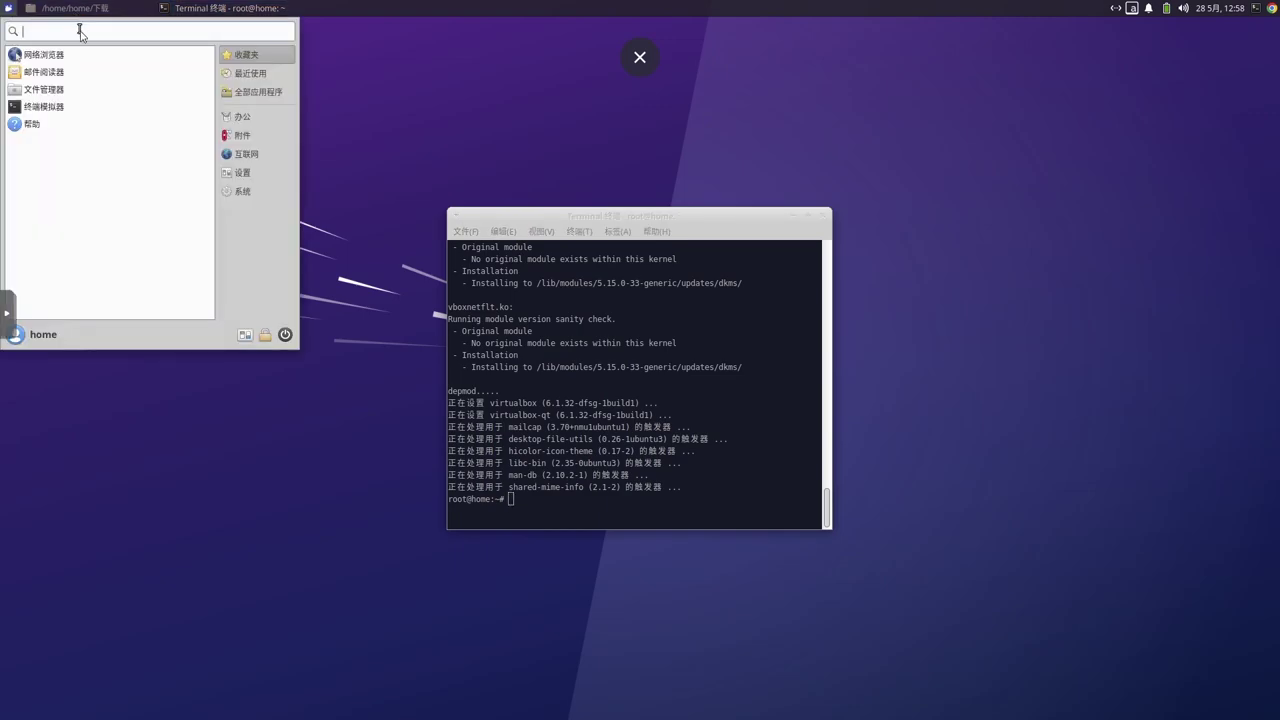
text(vir)
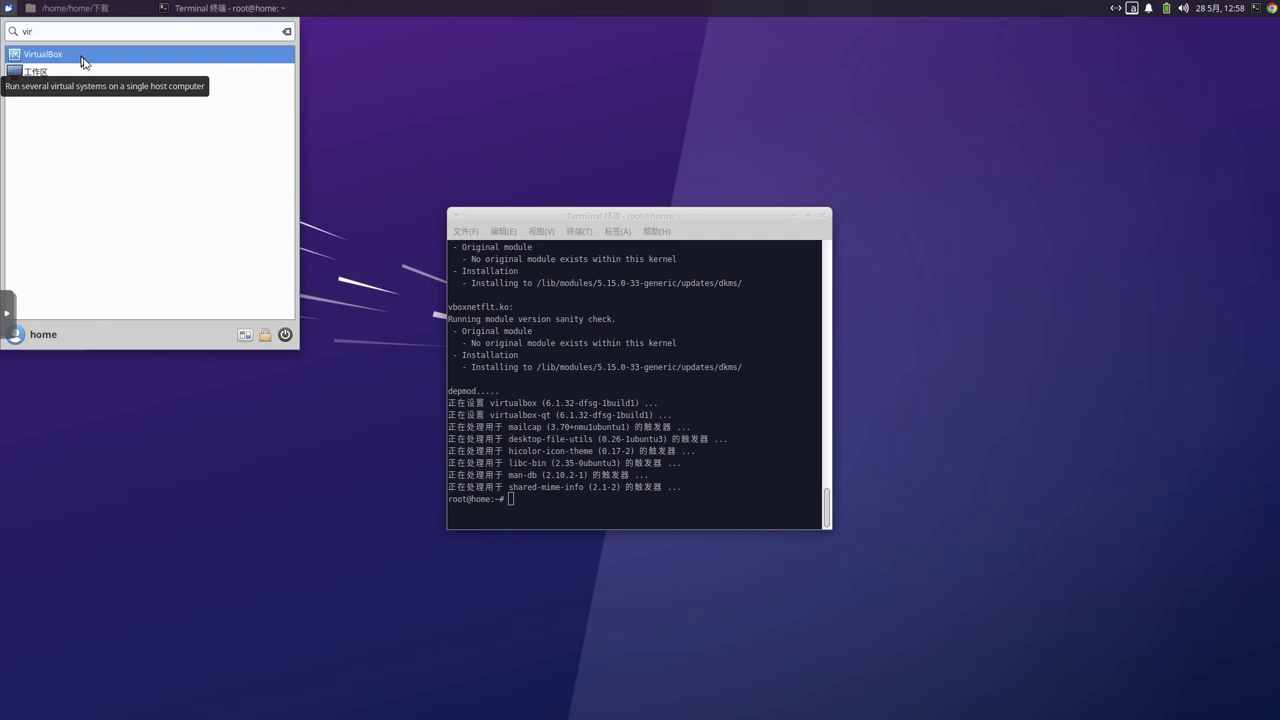
right_click(81, 57)
click(168, 126)
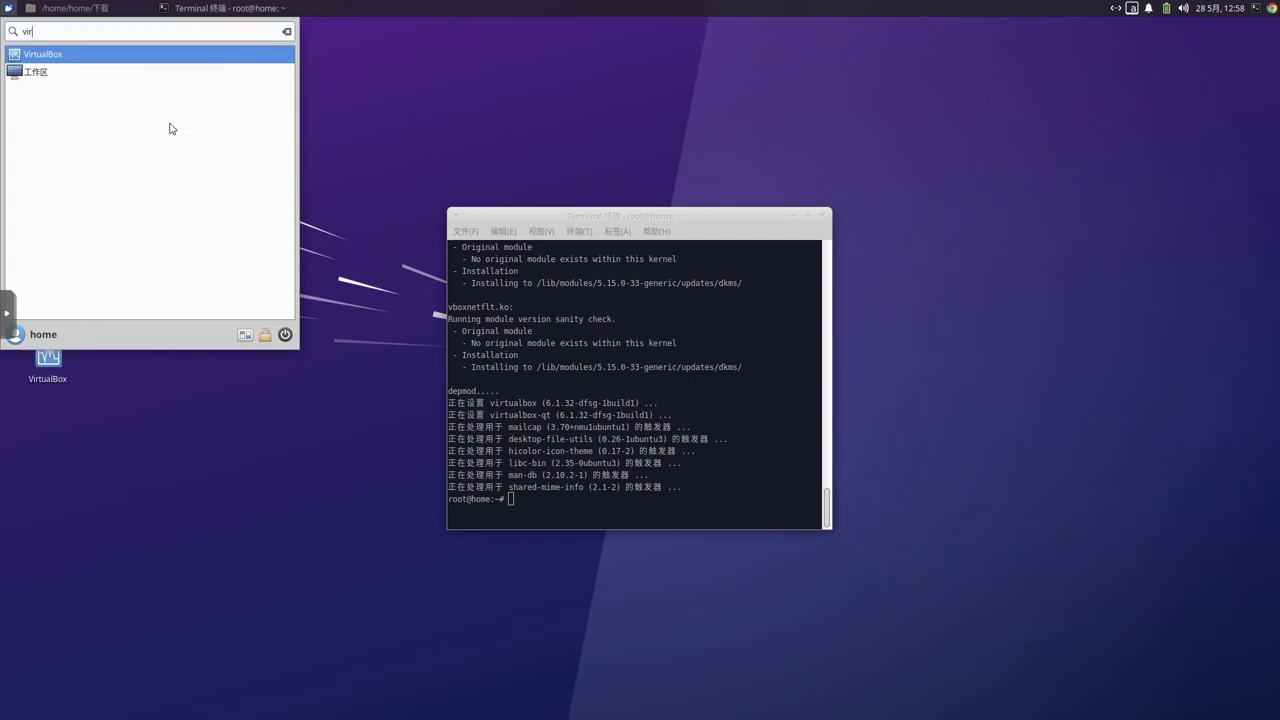
right_click(177, 55)
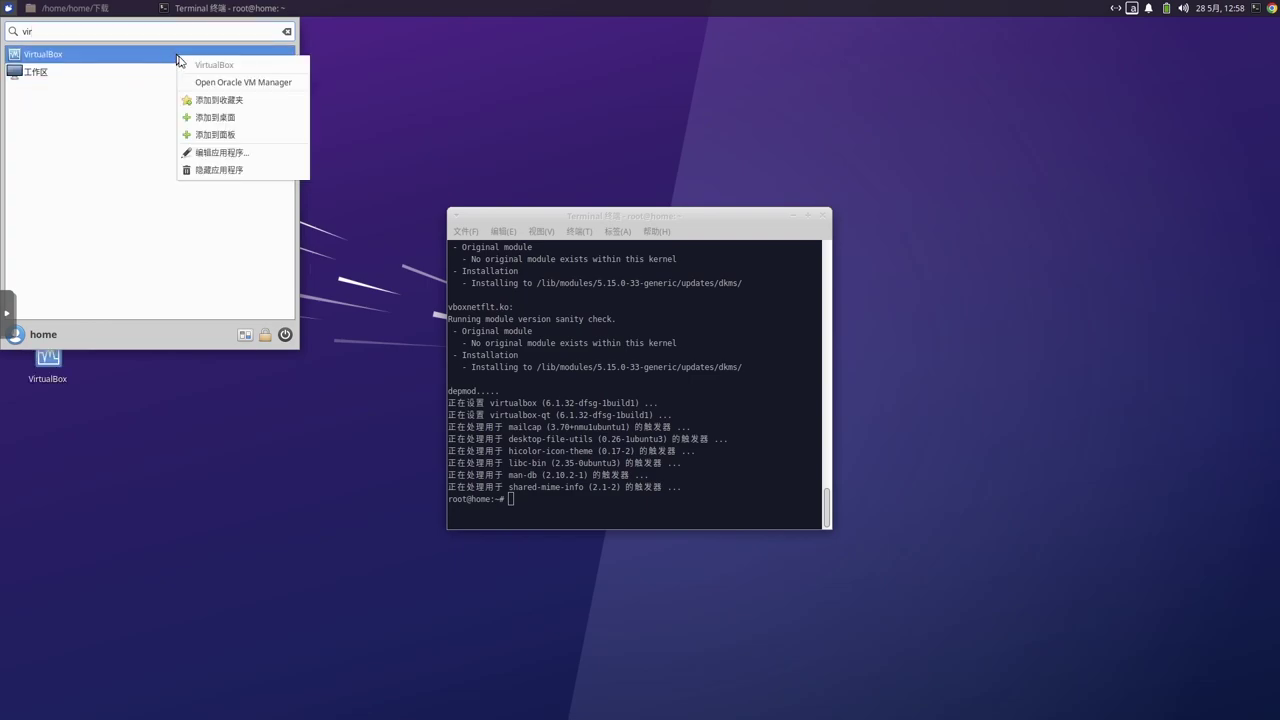
click(240, 146)
click(383, 131)
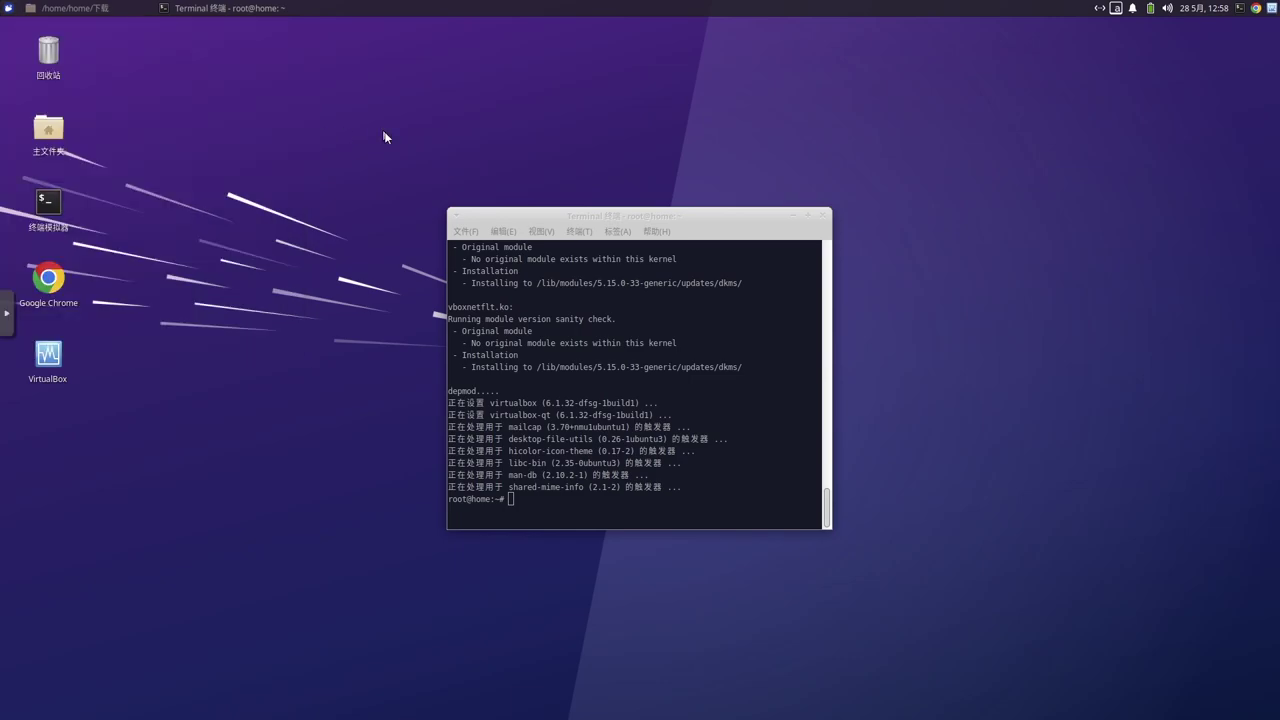
drag(383, 131, 166, 49)
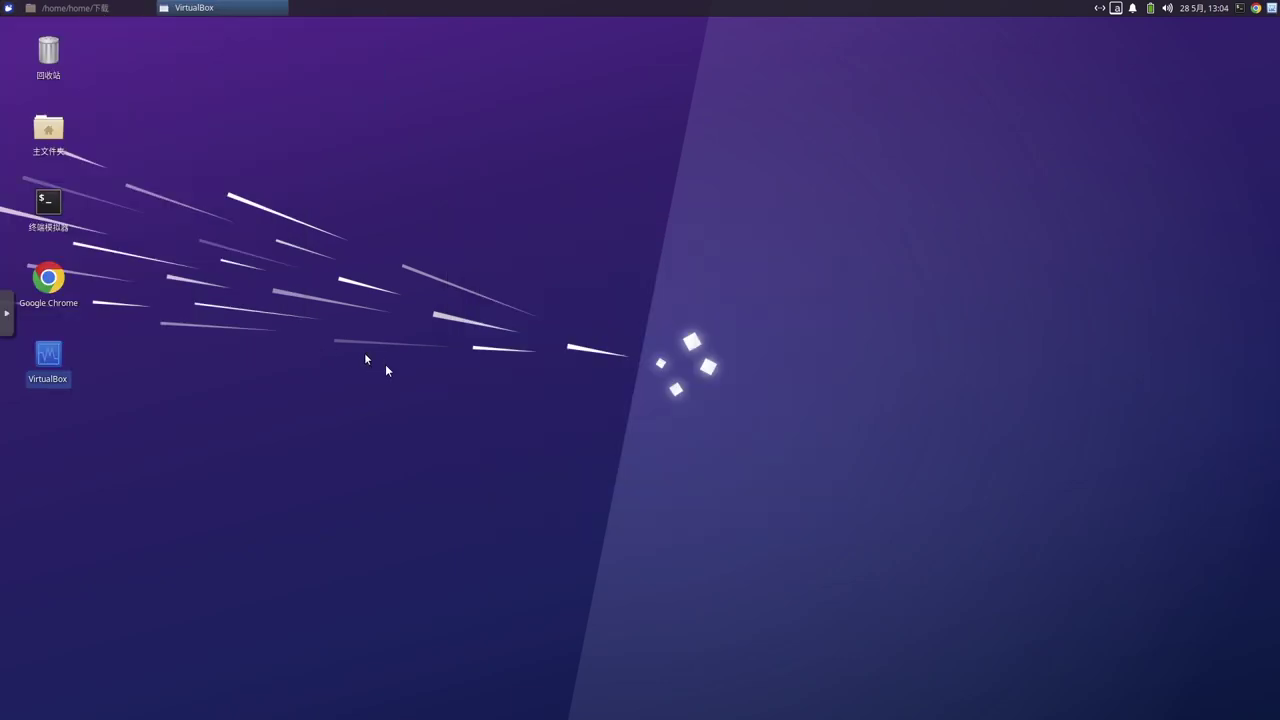